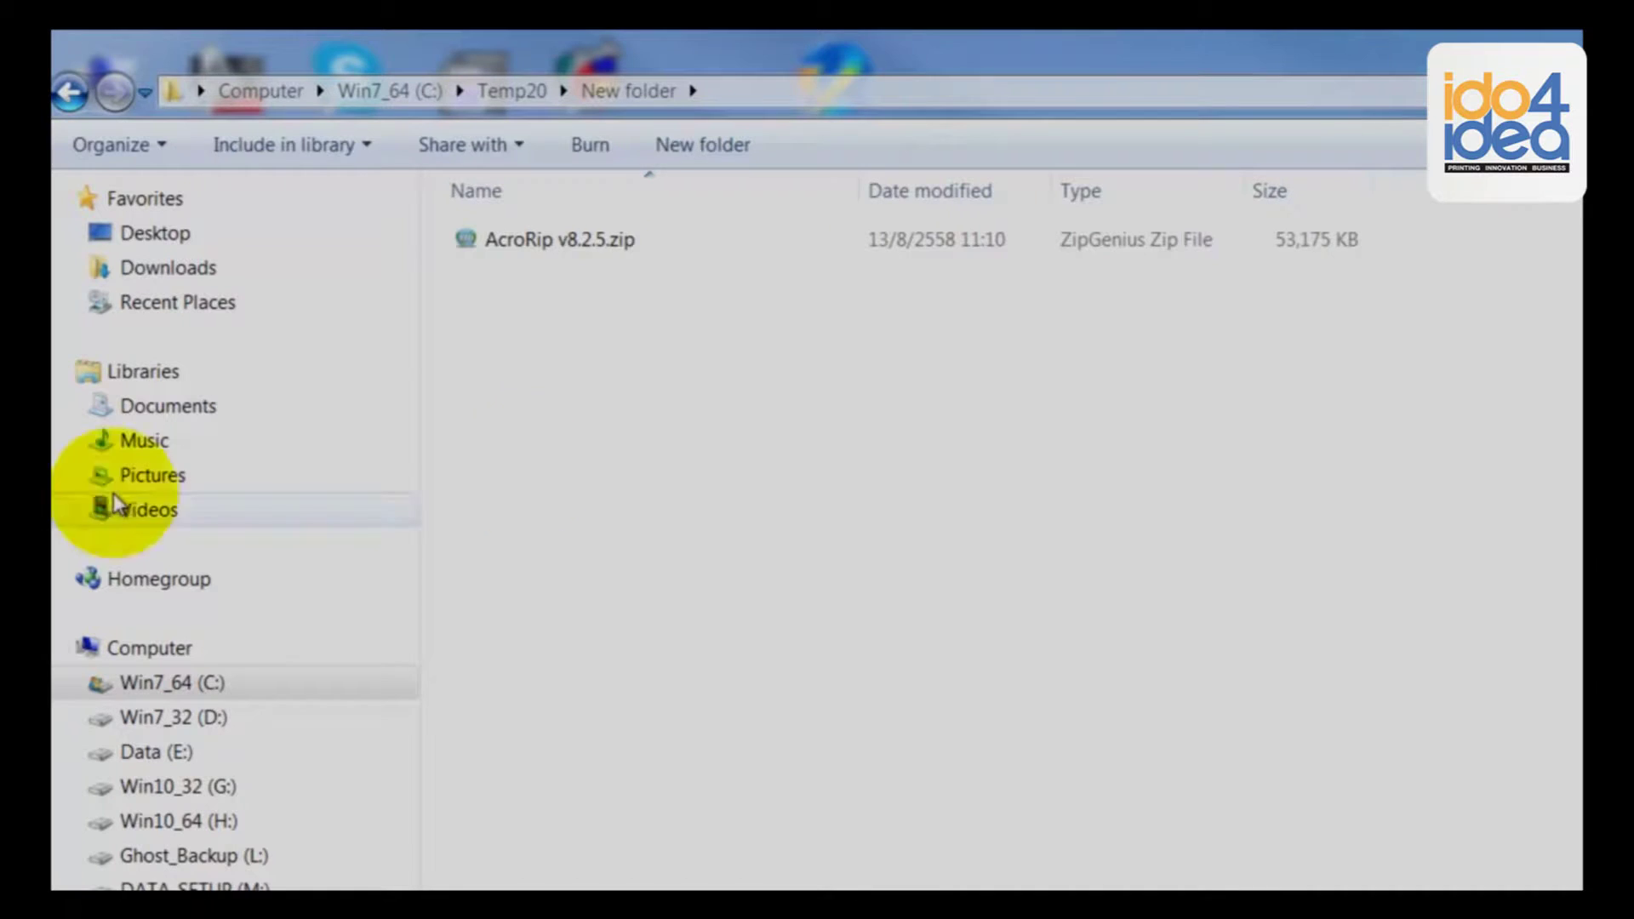
Extract AcroRip v8.2.5.zip into its own AcroRip v8.2.5 subfolder
click(568, 266)
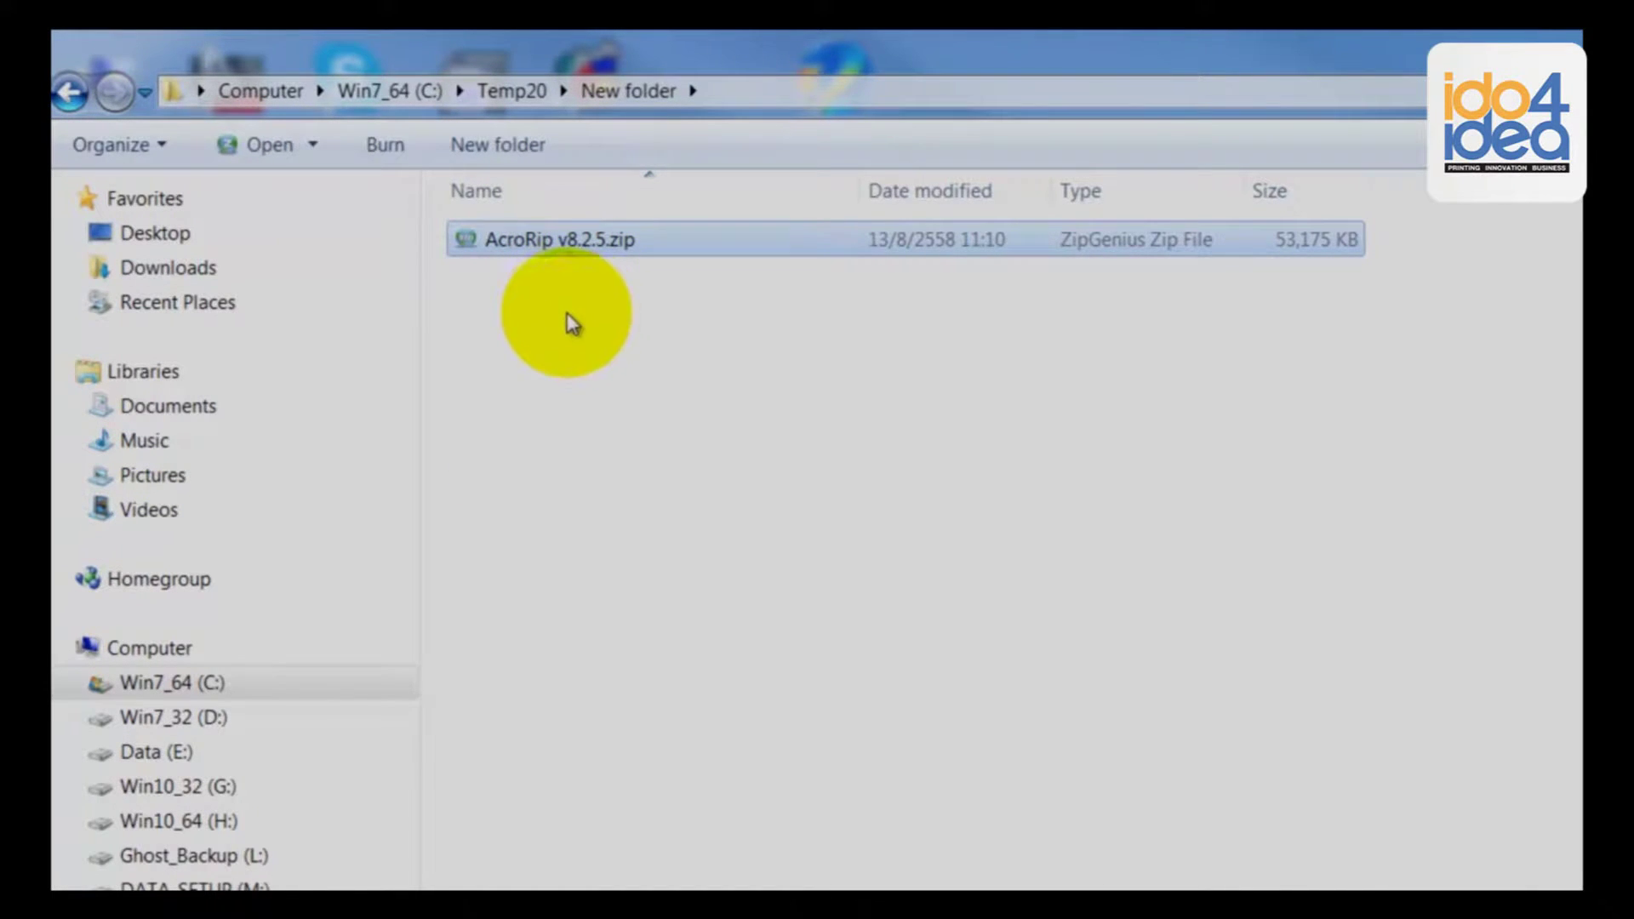
right_click(554, 238)
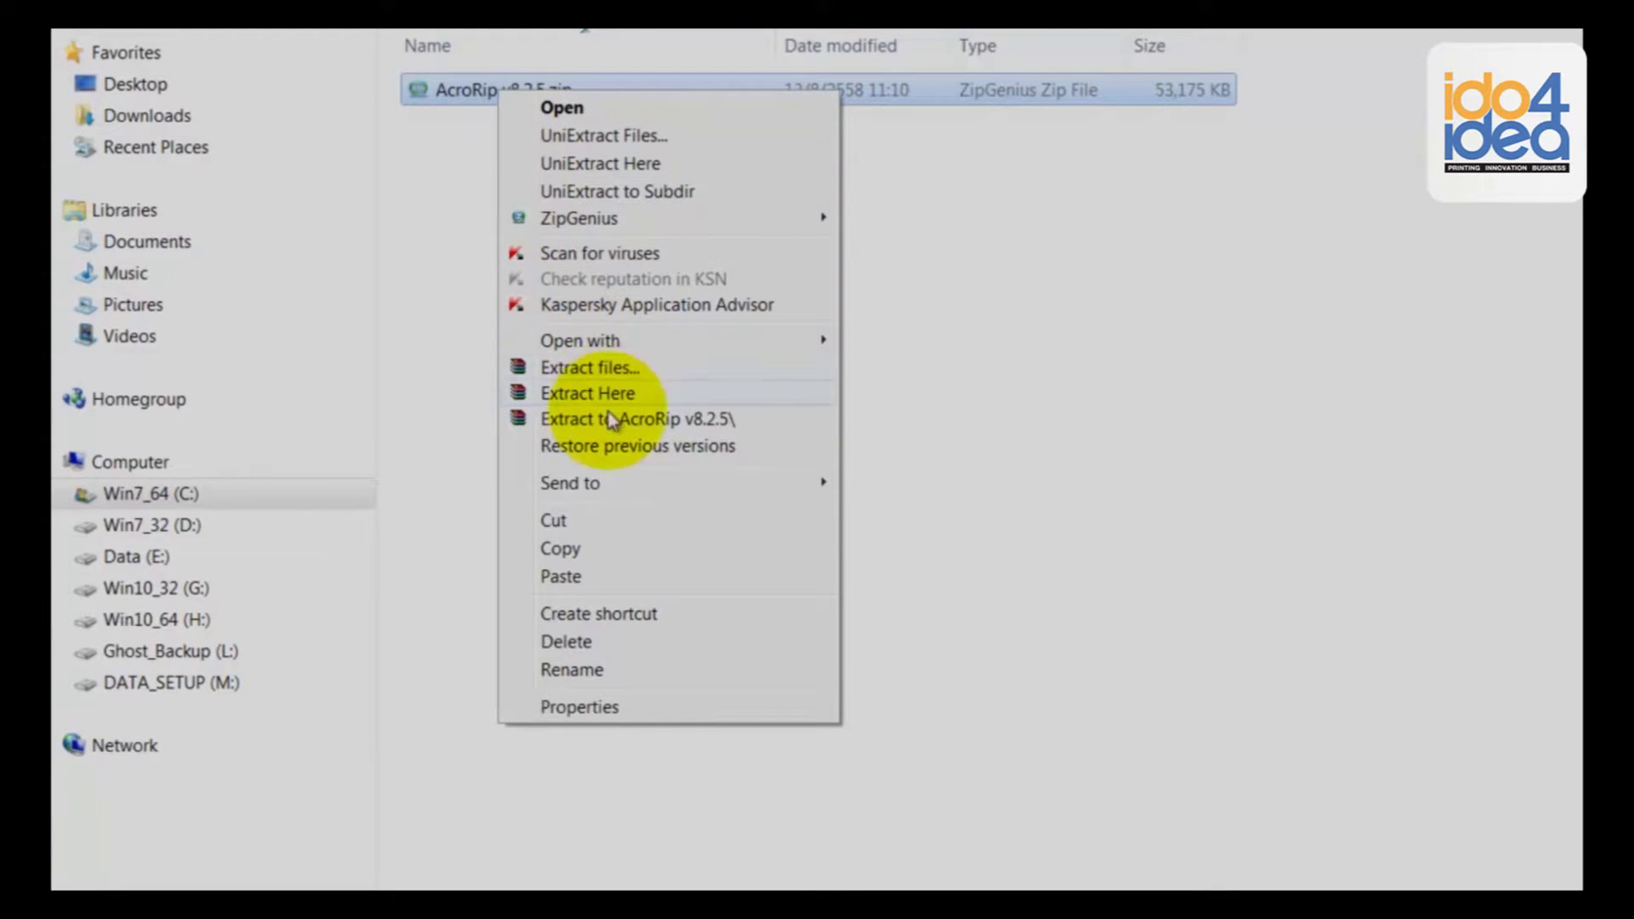
click(614, 417)
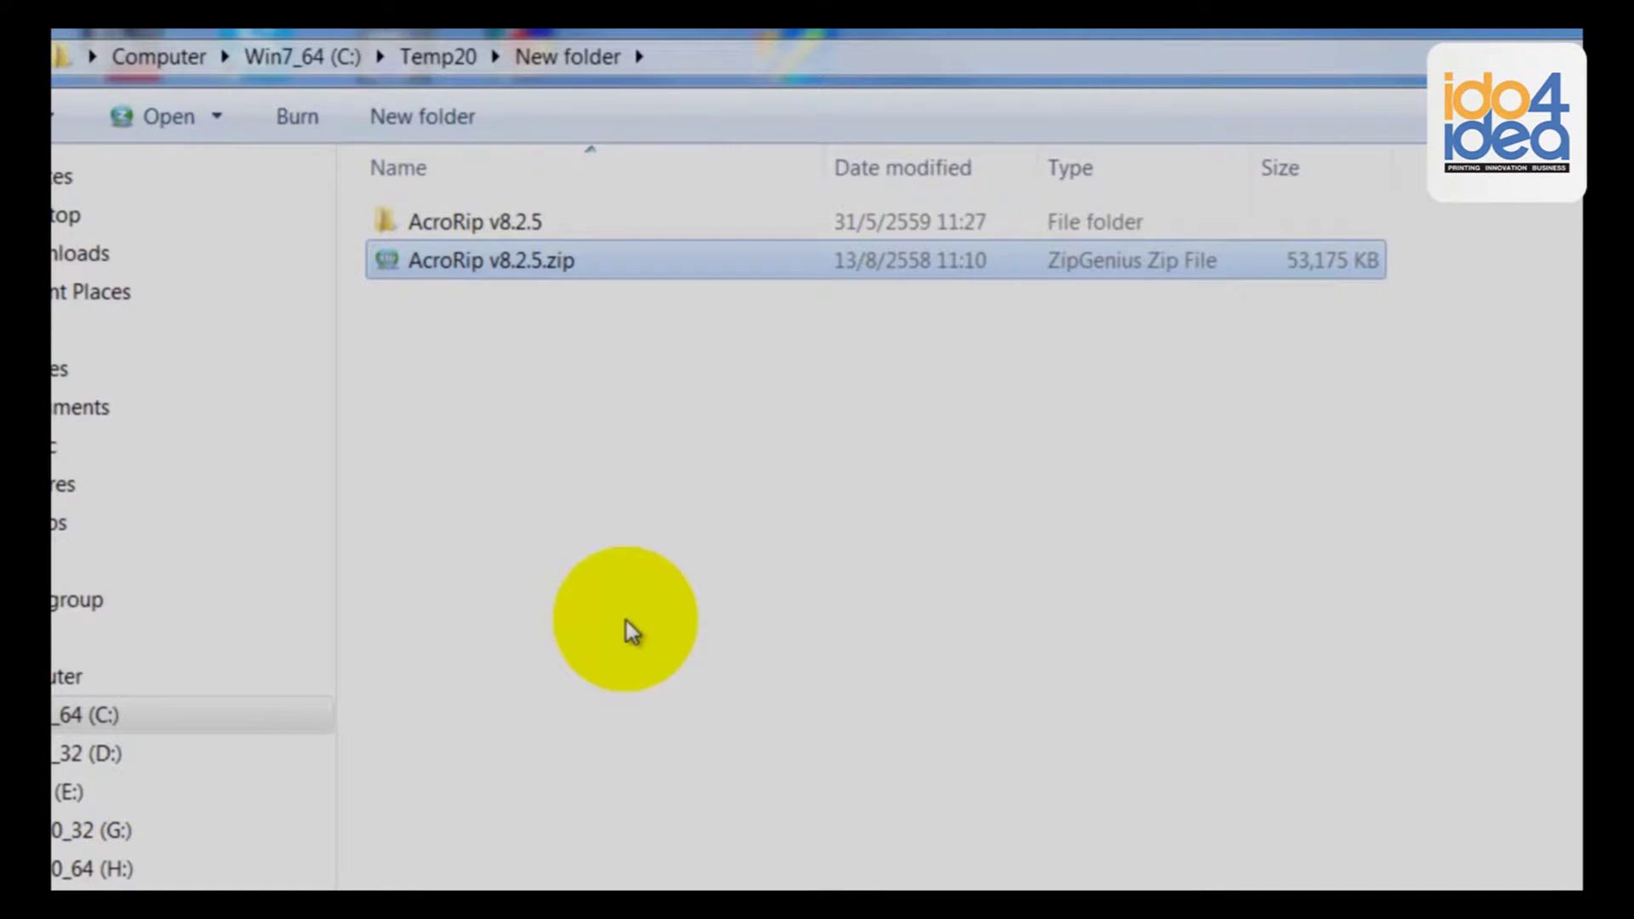
Run setup.exe from the Setup folder inside the extracted AcroRip v8.2.5 folder
double_click(513, 228)
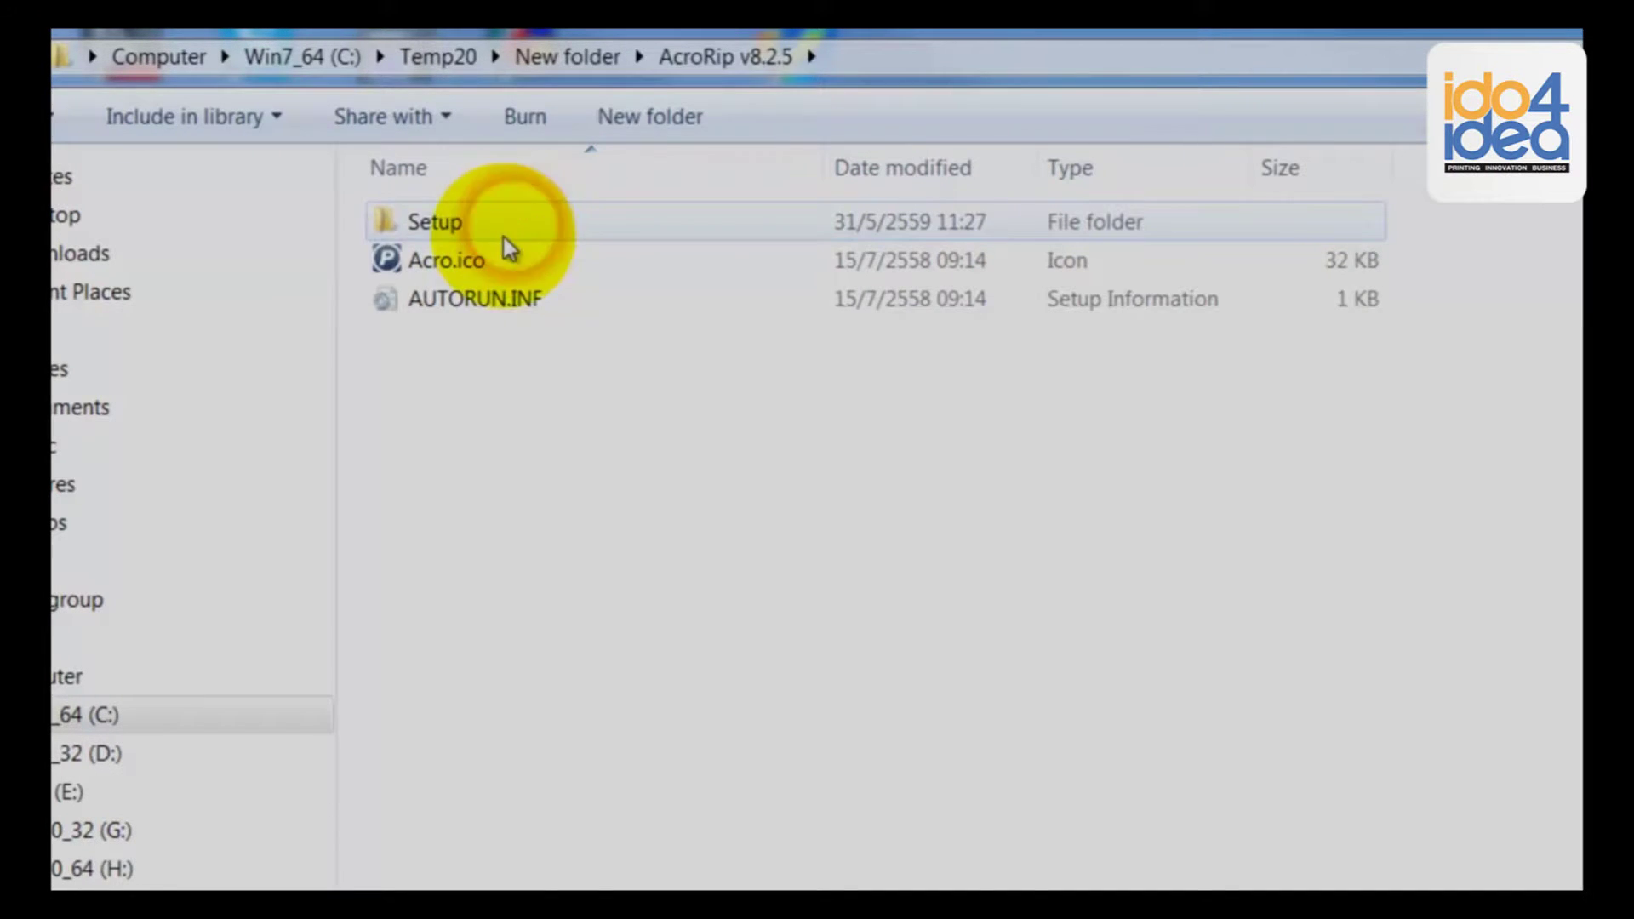
double_click(445, 221)
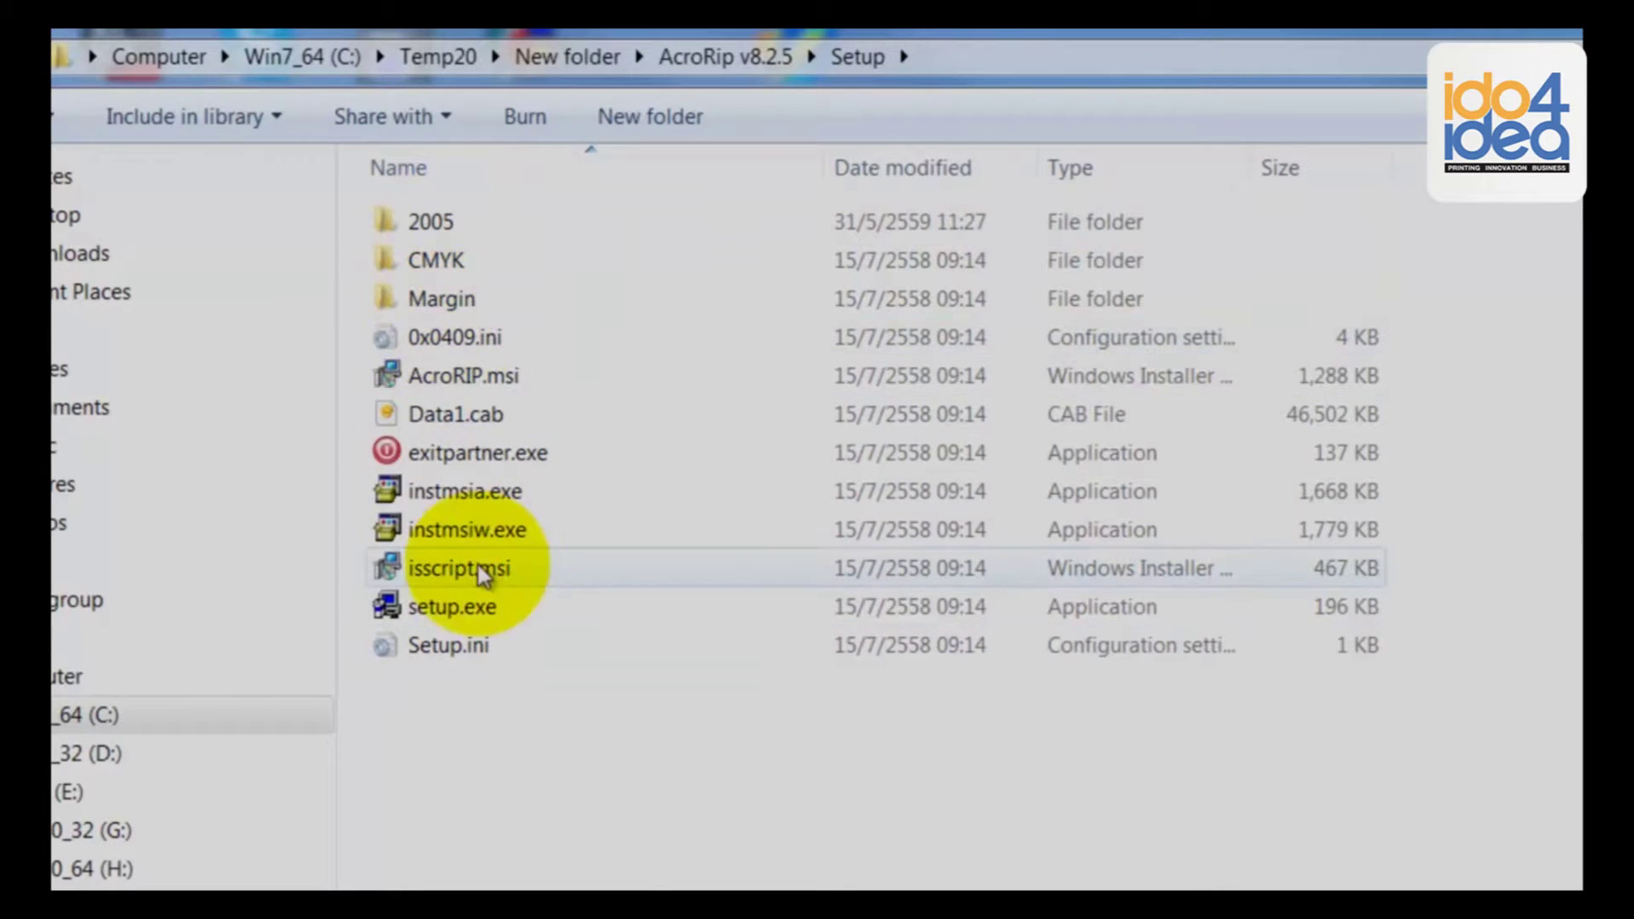
double_click(451, 607)
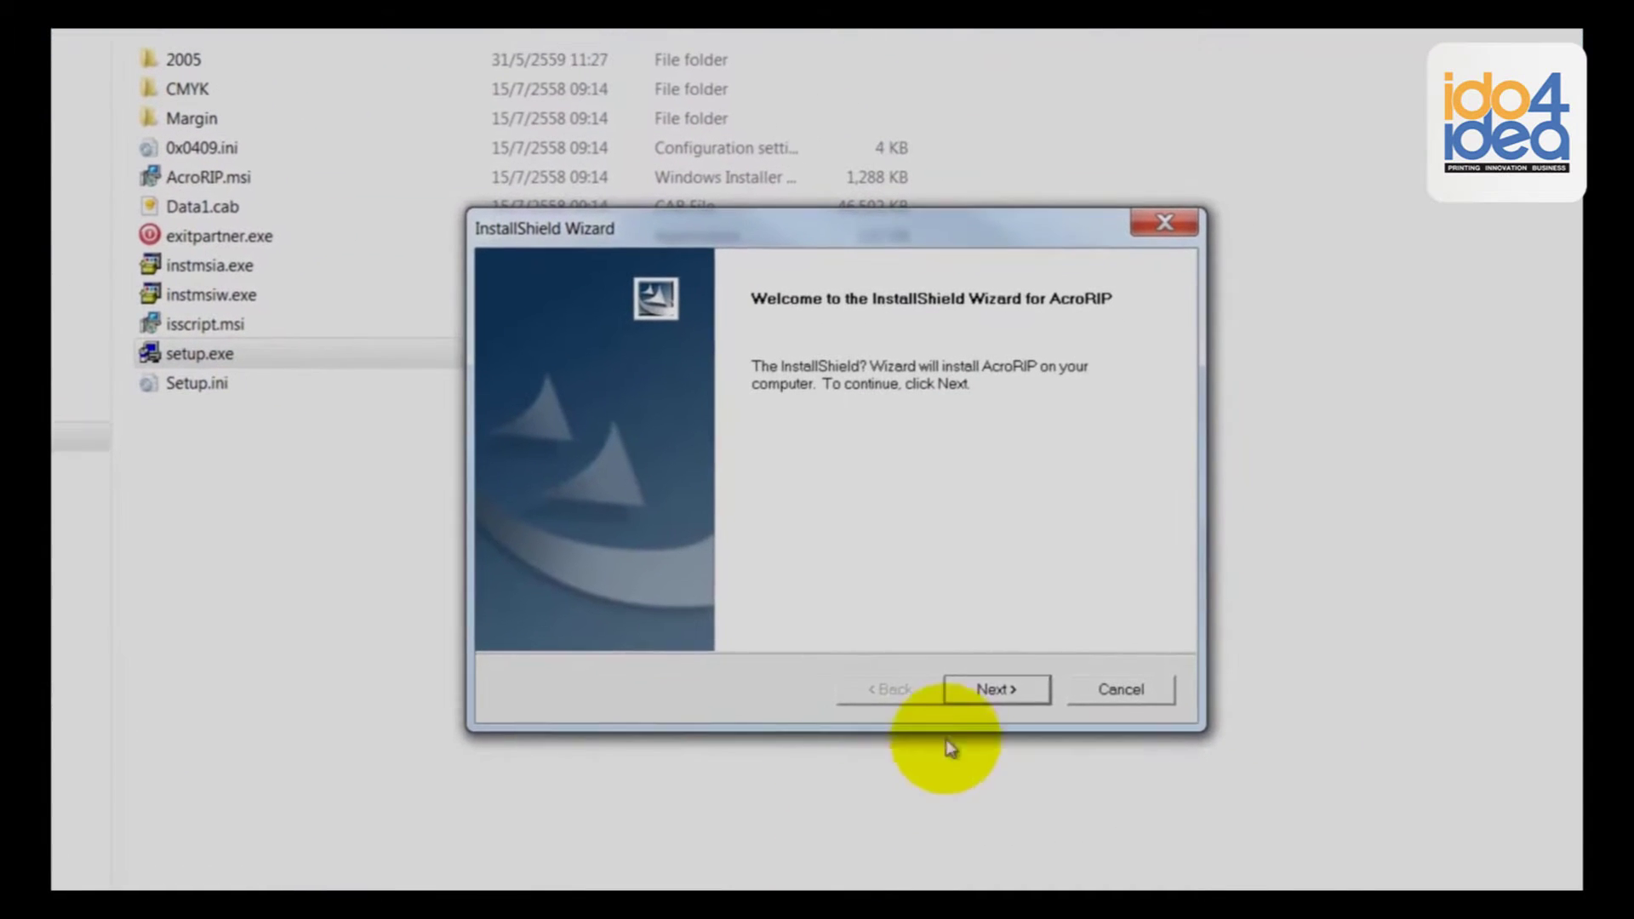
Install AcroRIP to the destination folder C:\AcroRIP\ and finish the installation wizard
click(1043, 737)
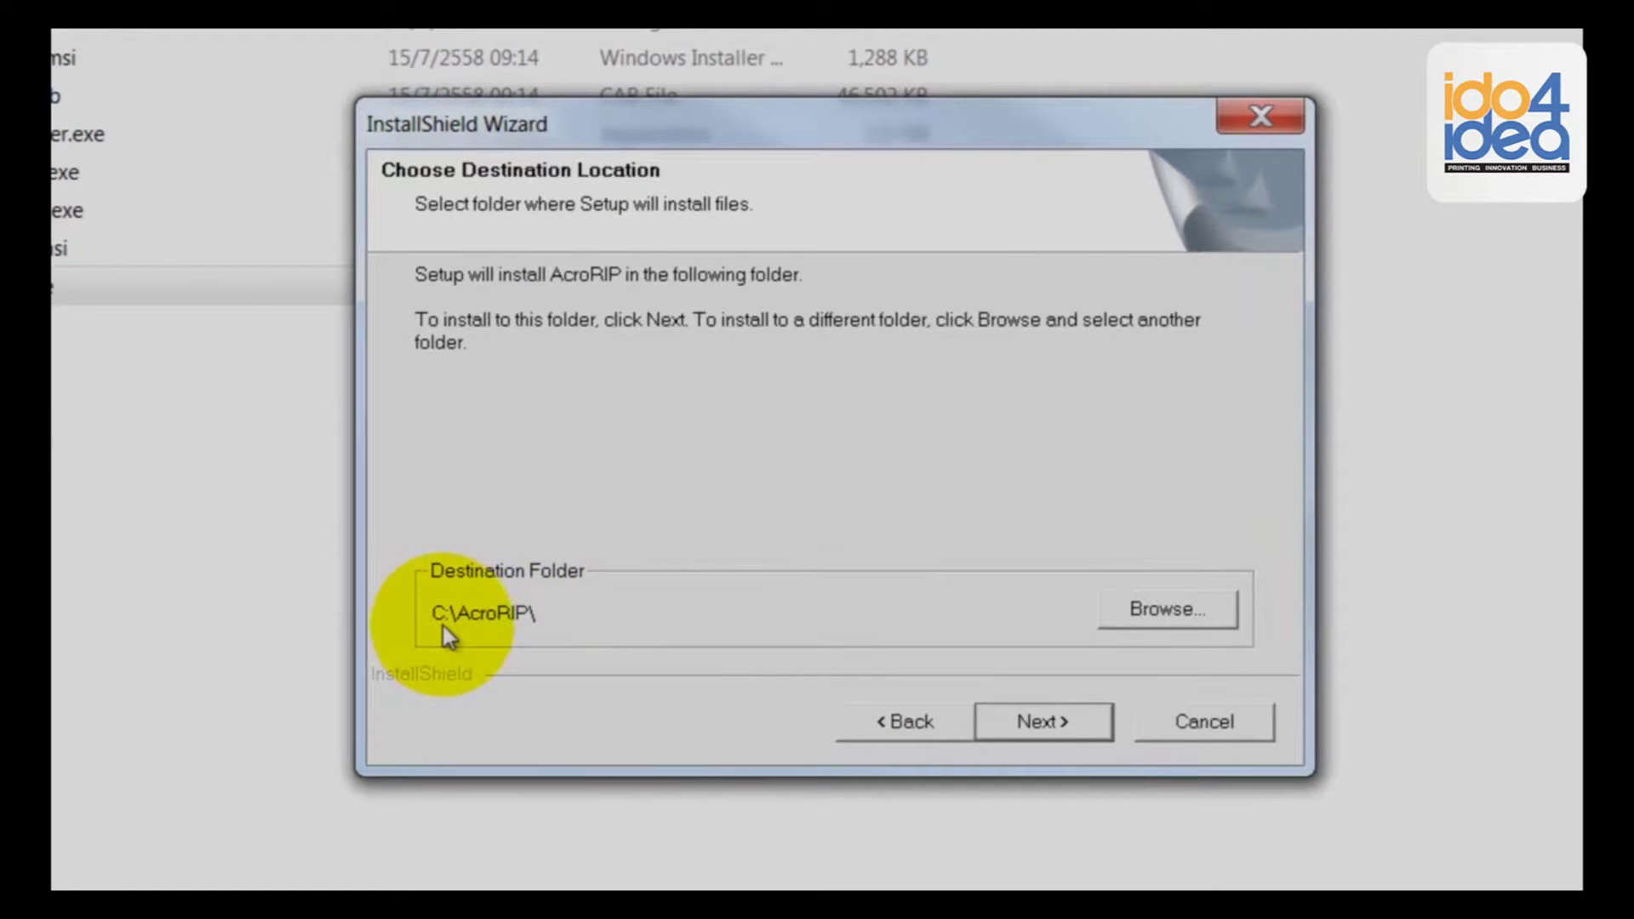
click(1040, 725)
click(1041, 724)
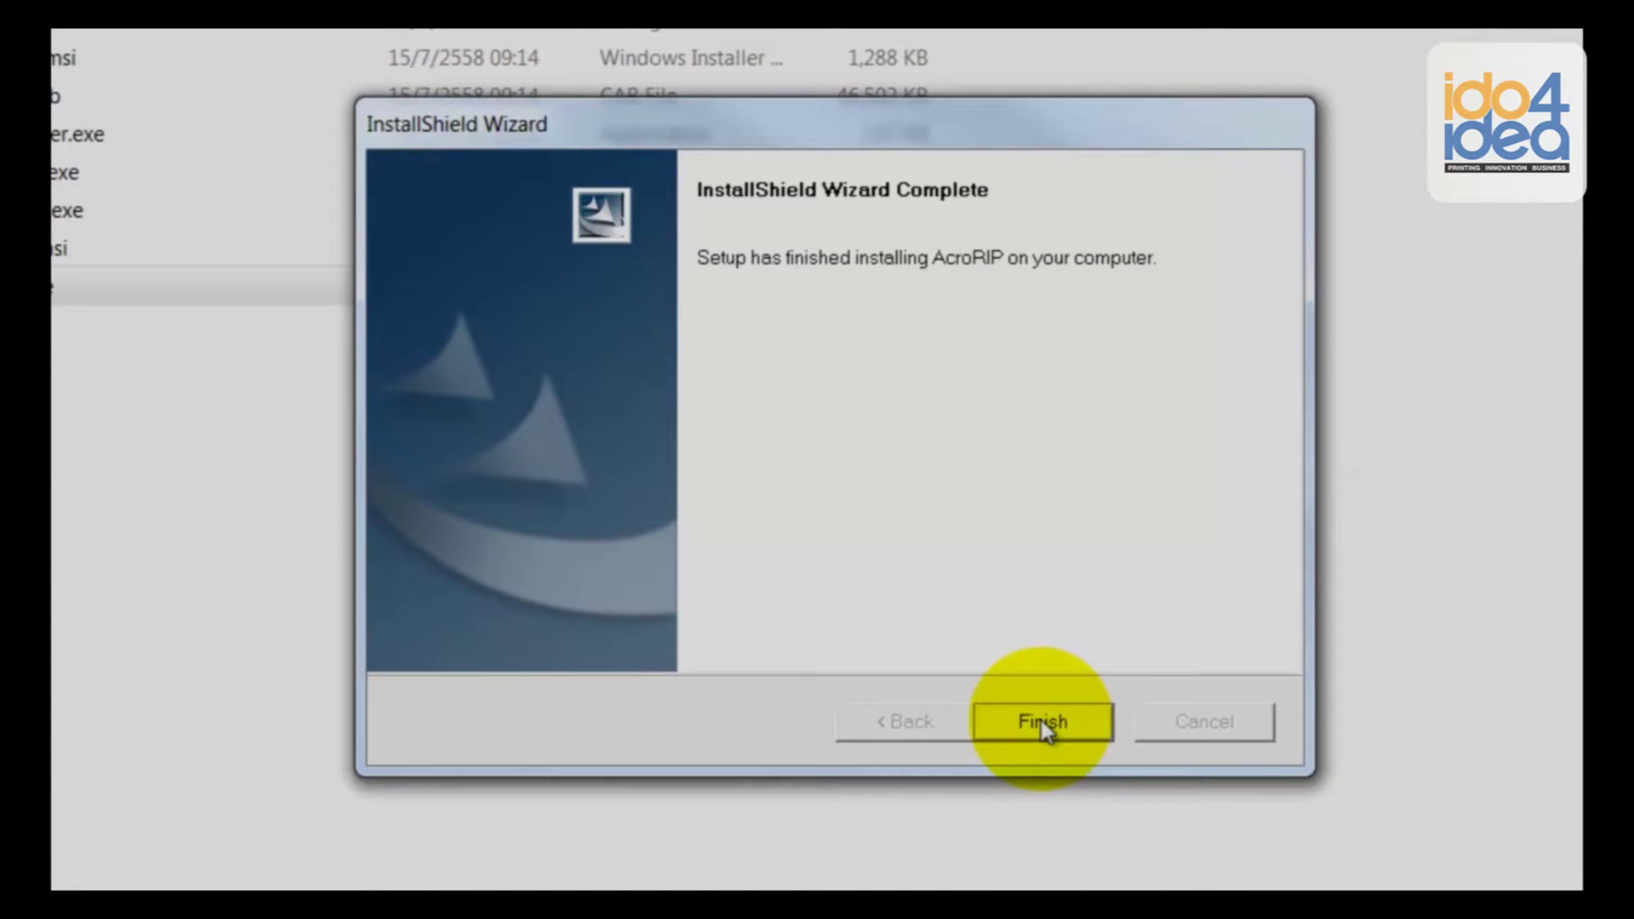
click(1040, 719)
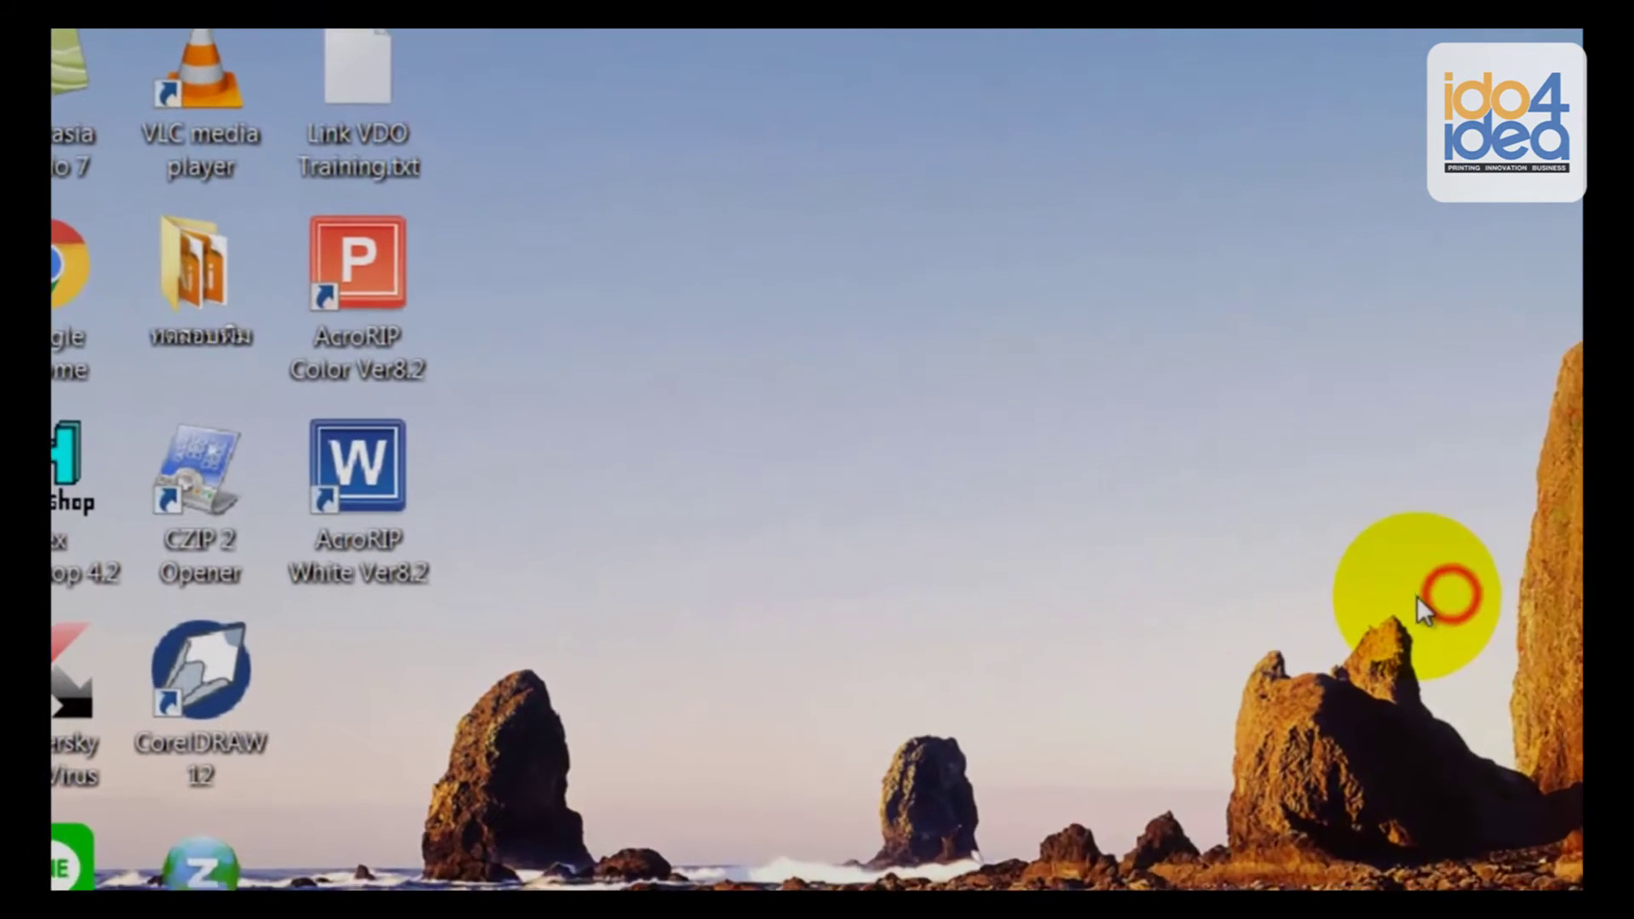
Delete the AcroRIP Color Ver8.2 shortcut from the desktop
click(370, 473)
click(390, 271)
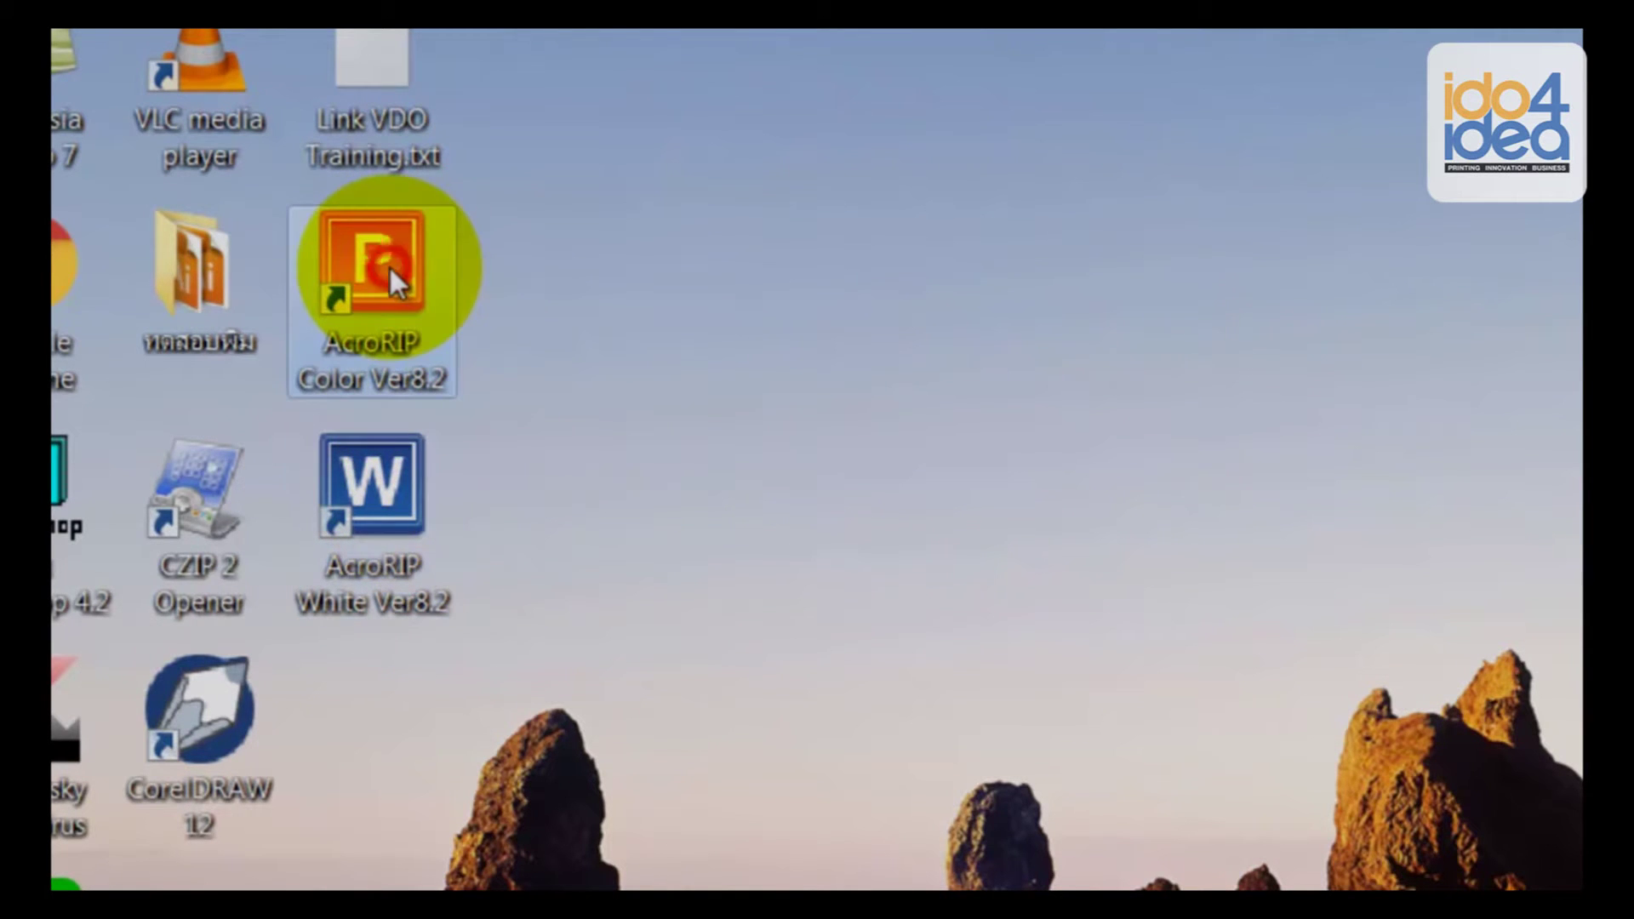
right_click(395, 269)
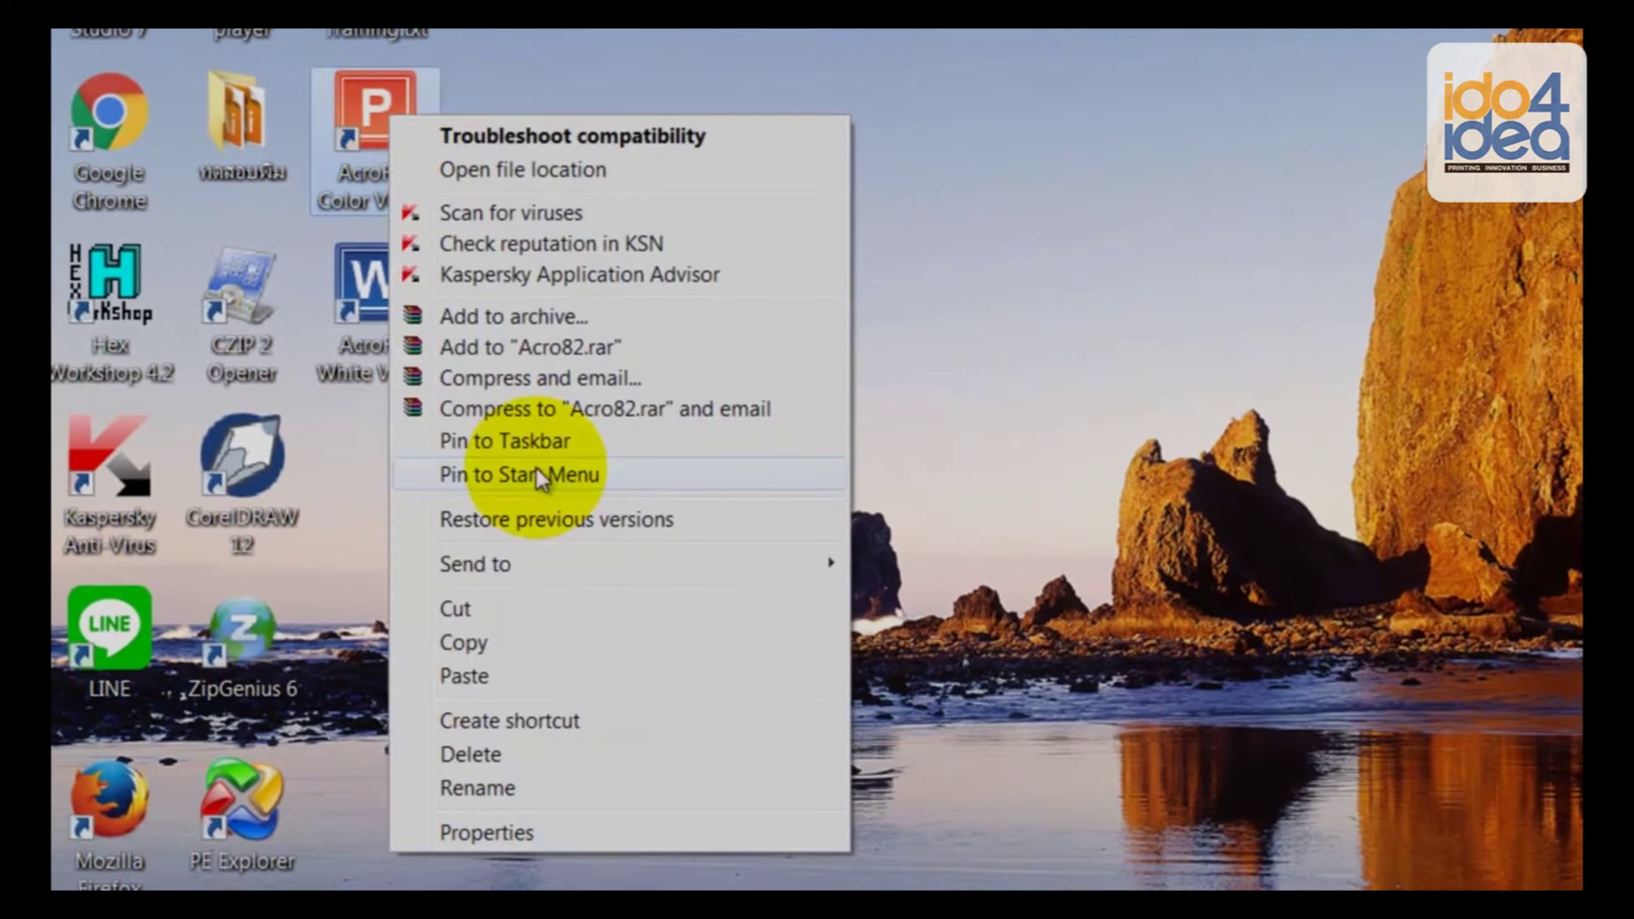
click(473, 781)
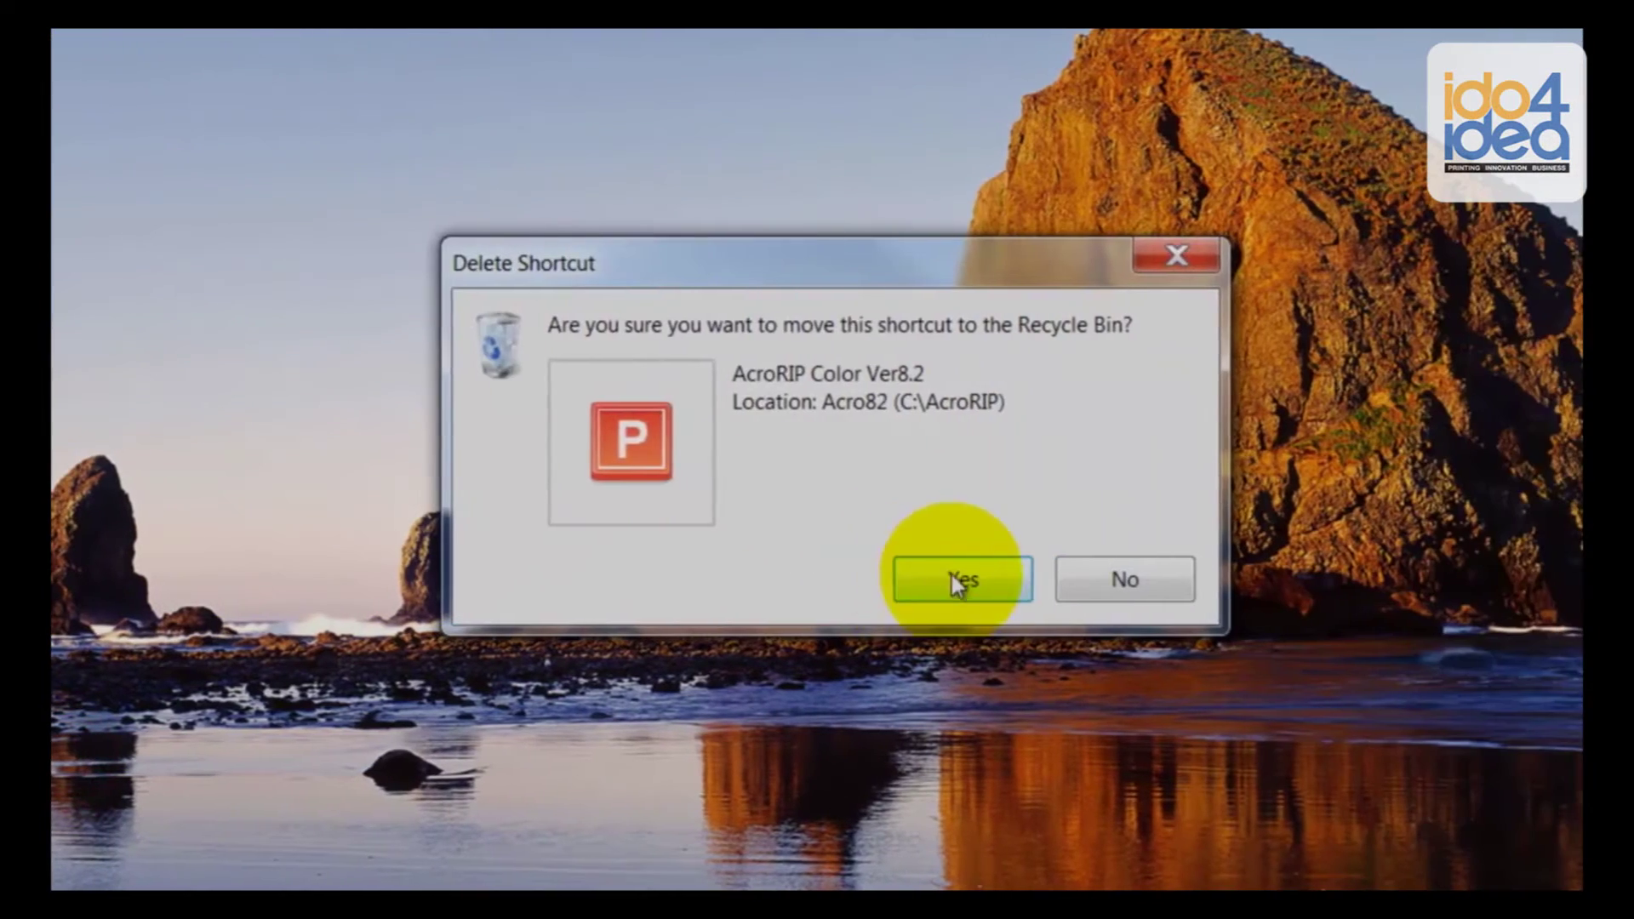
click(1172, 579)
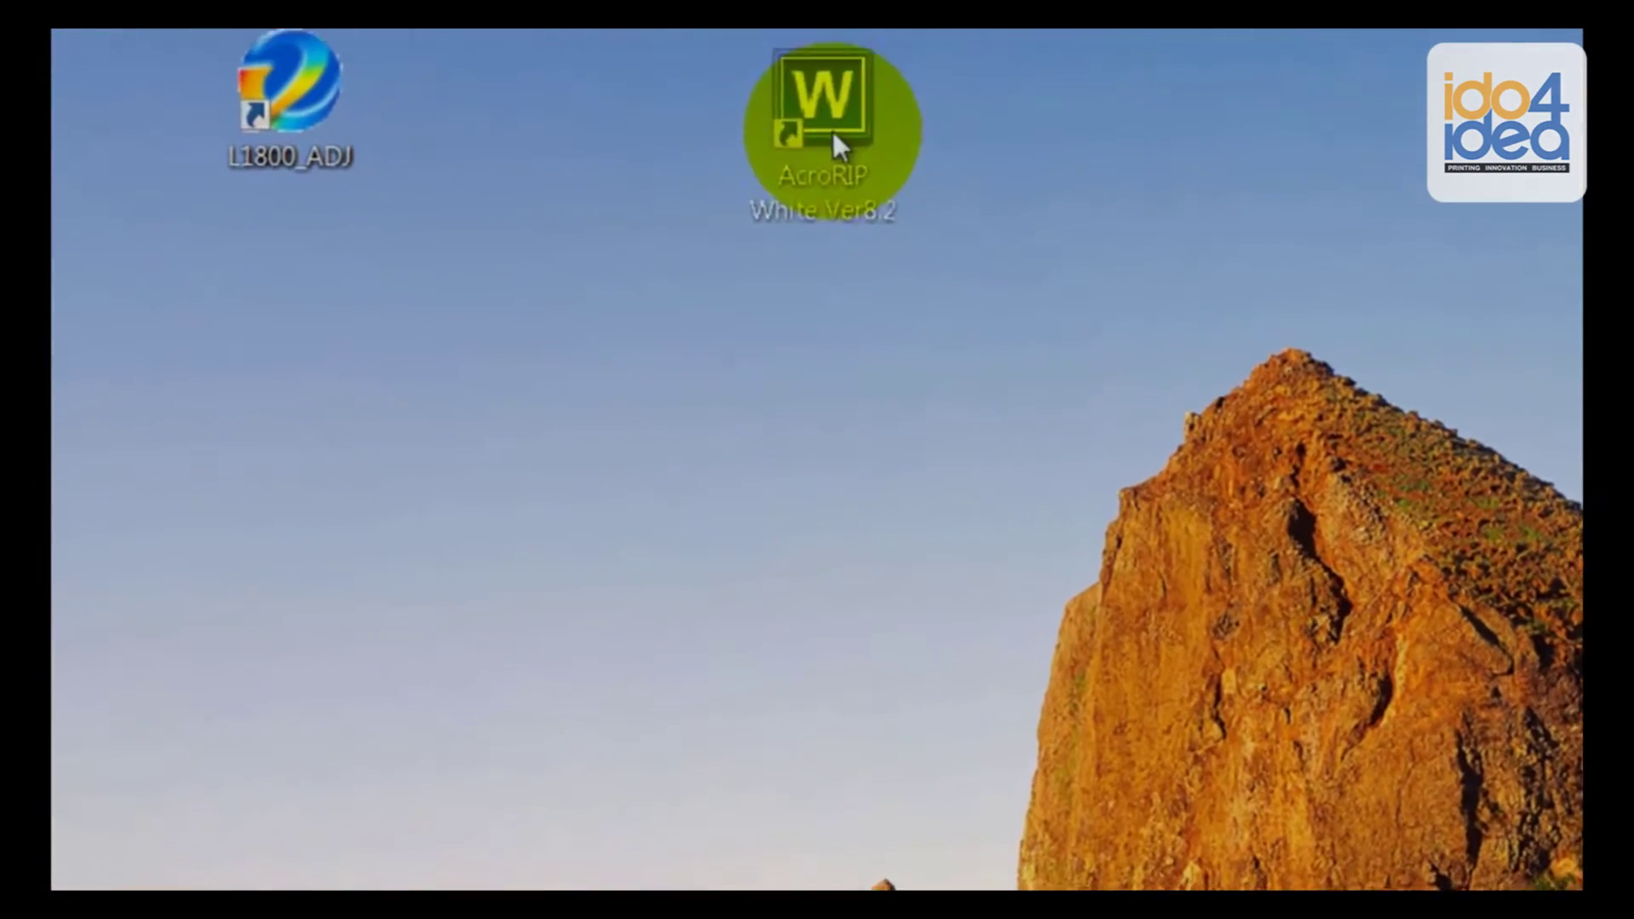
Launch AcroRIP White Ver8.2 from the desktop and view the machine ID in its activation reminder
click(640, 362)
double_click(786, 84)
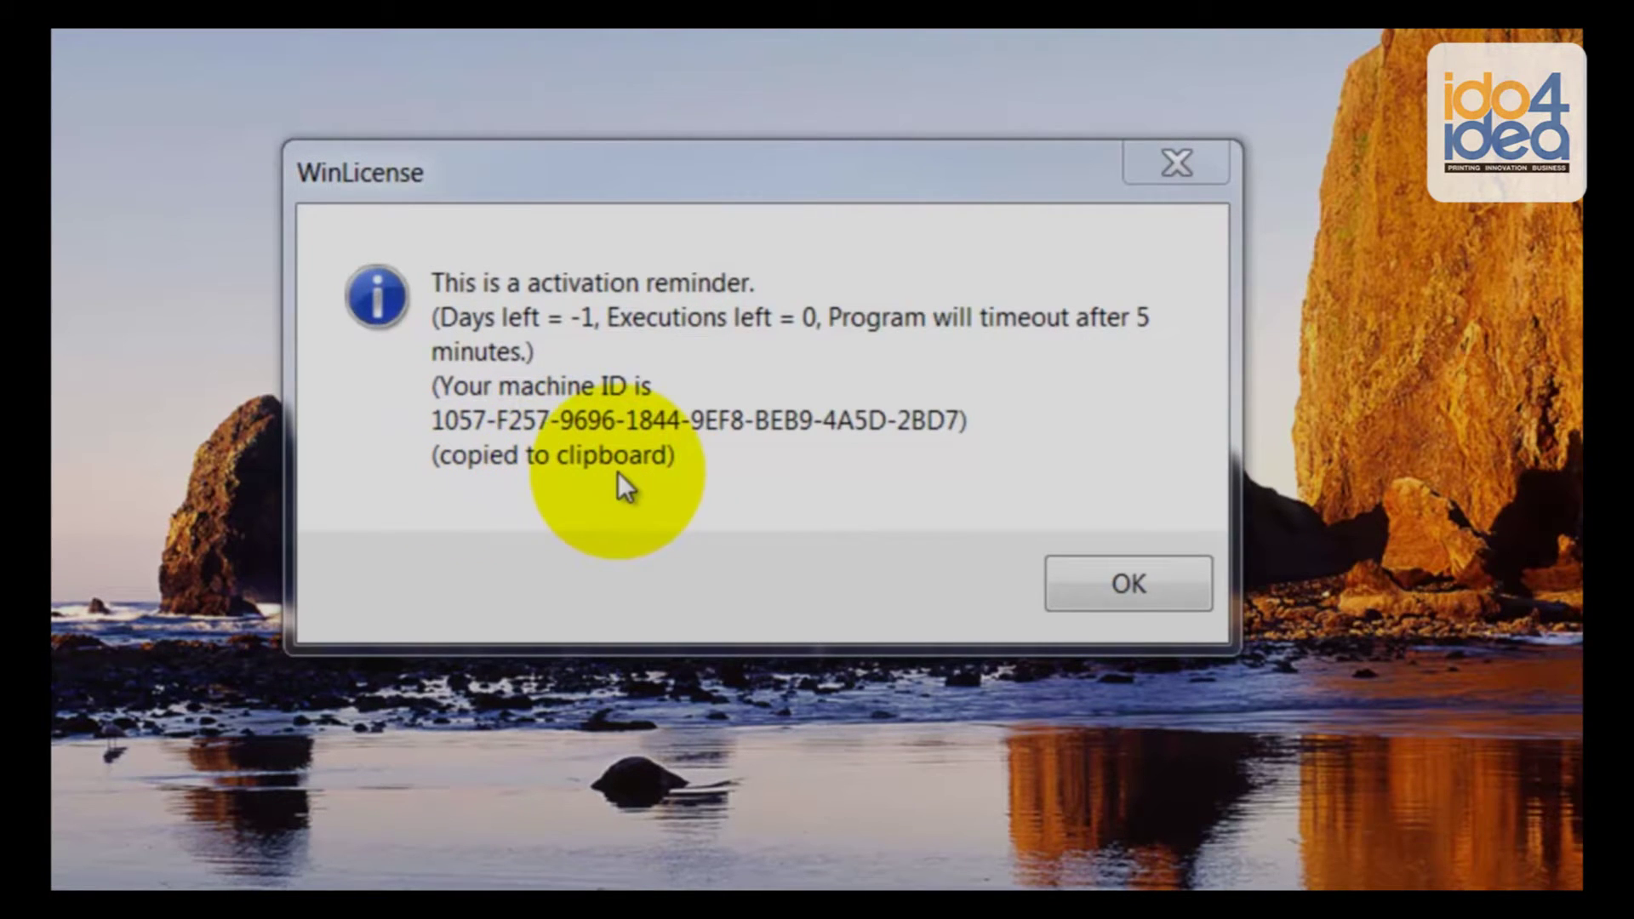
click(435, 417)
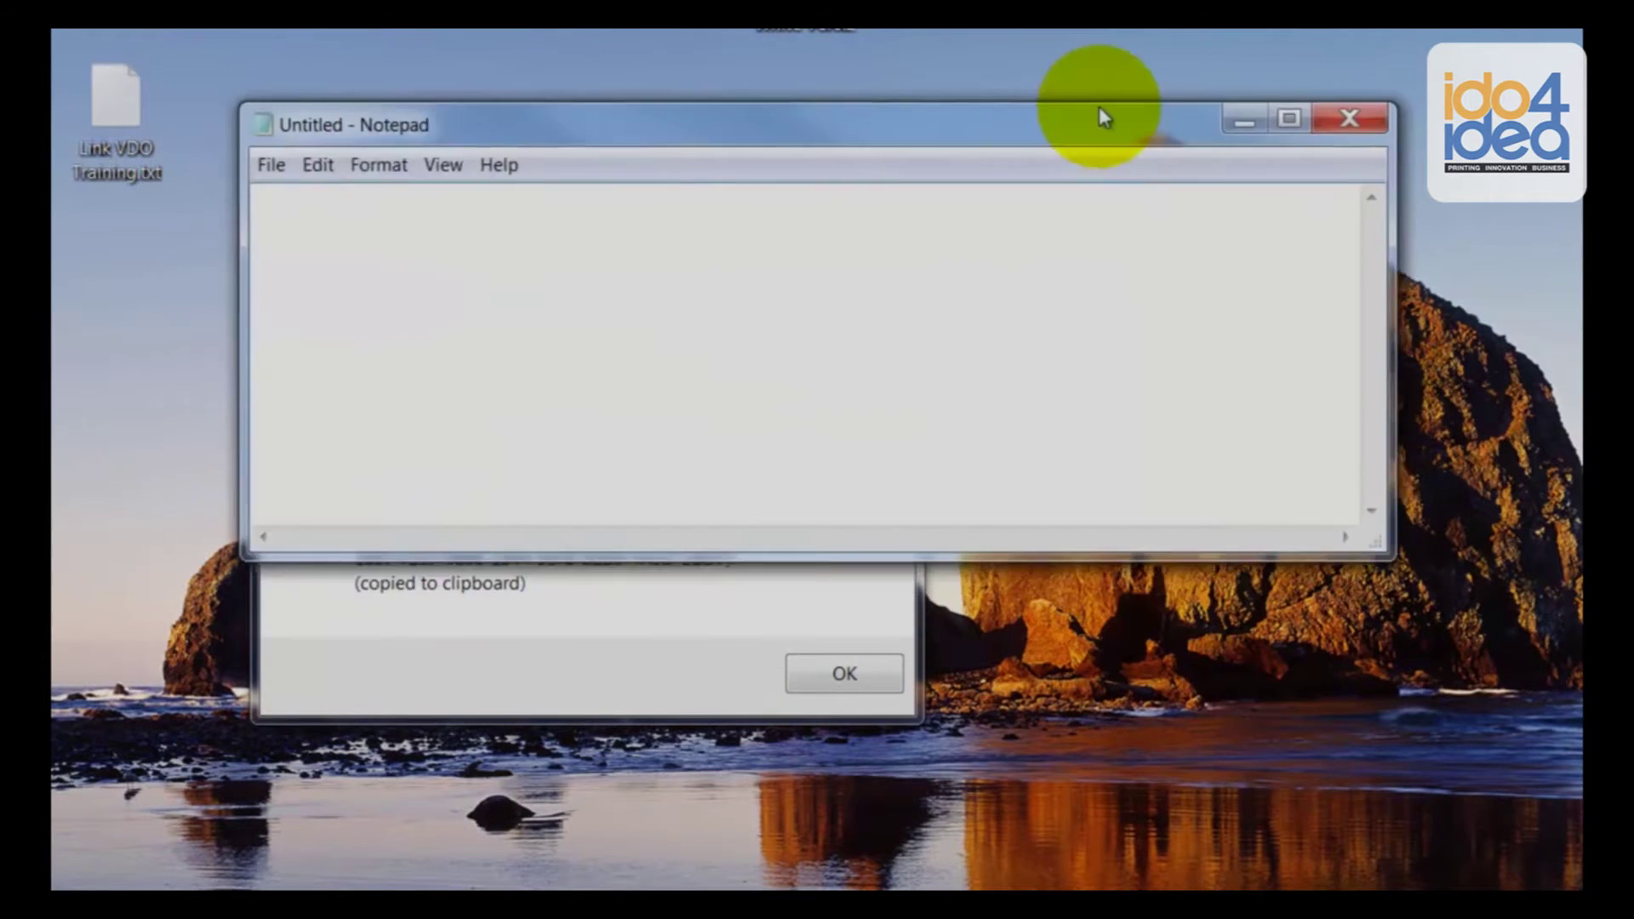
Paste the copied machine ID into a blank Notepad document and close it without saving
drag(1094, 110, 1490, 37)
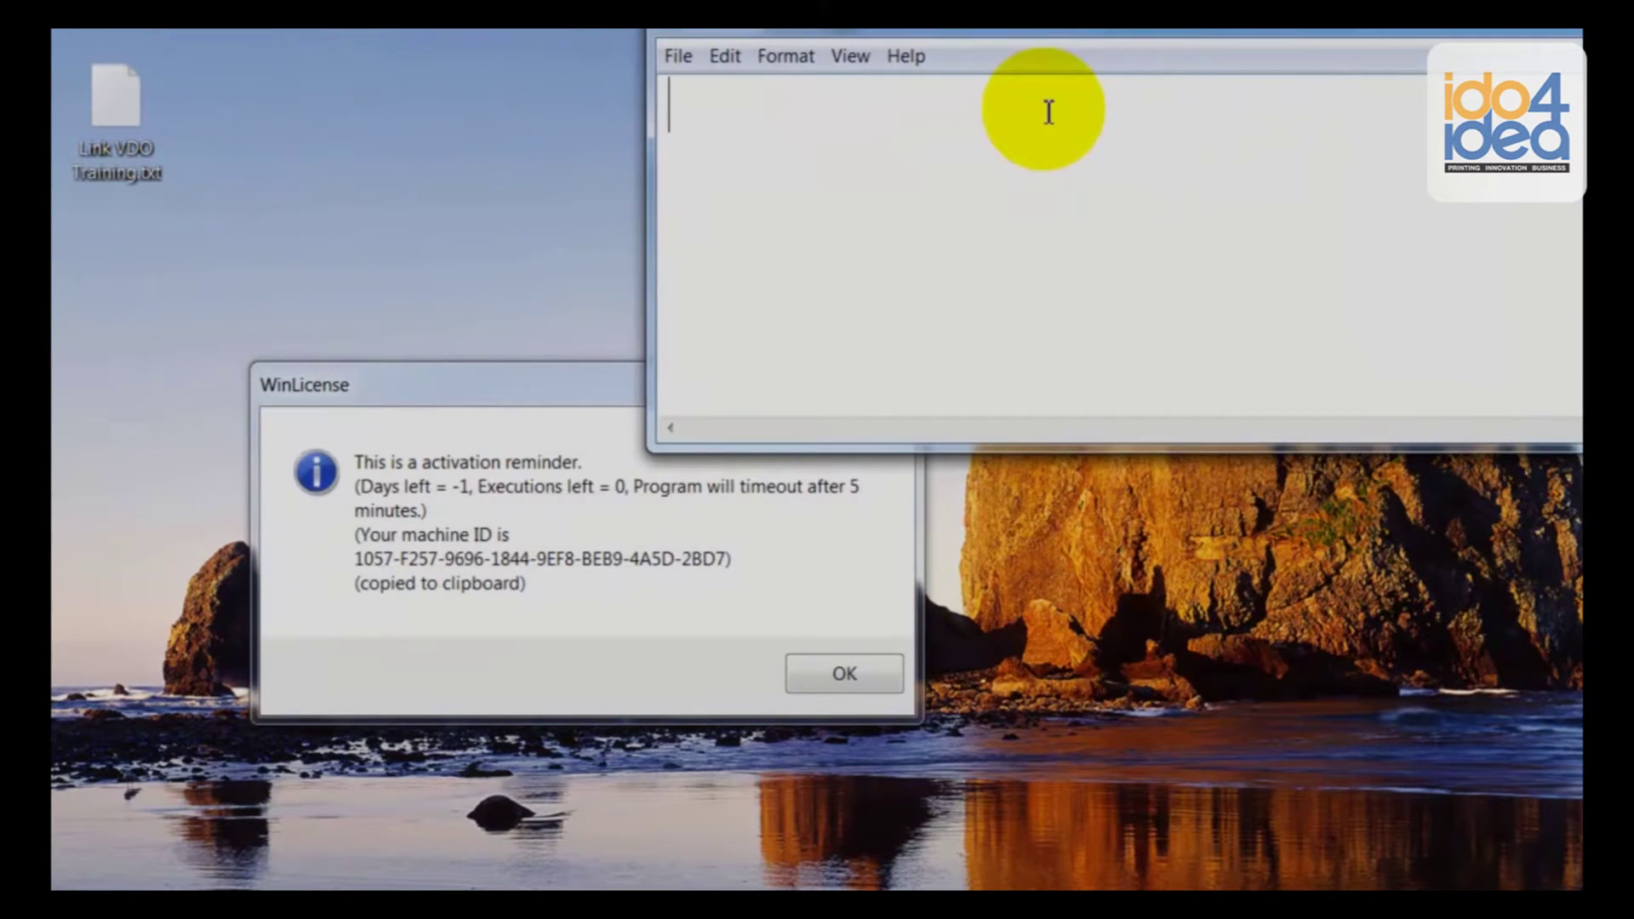
right_click(1047, 113)
click(1097, 220)
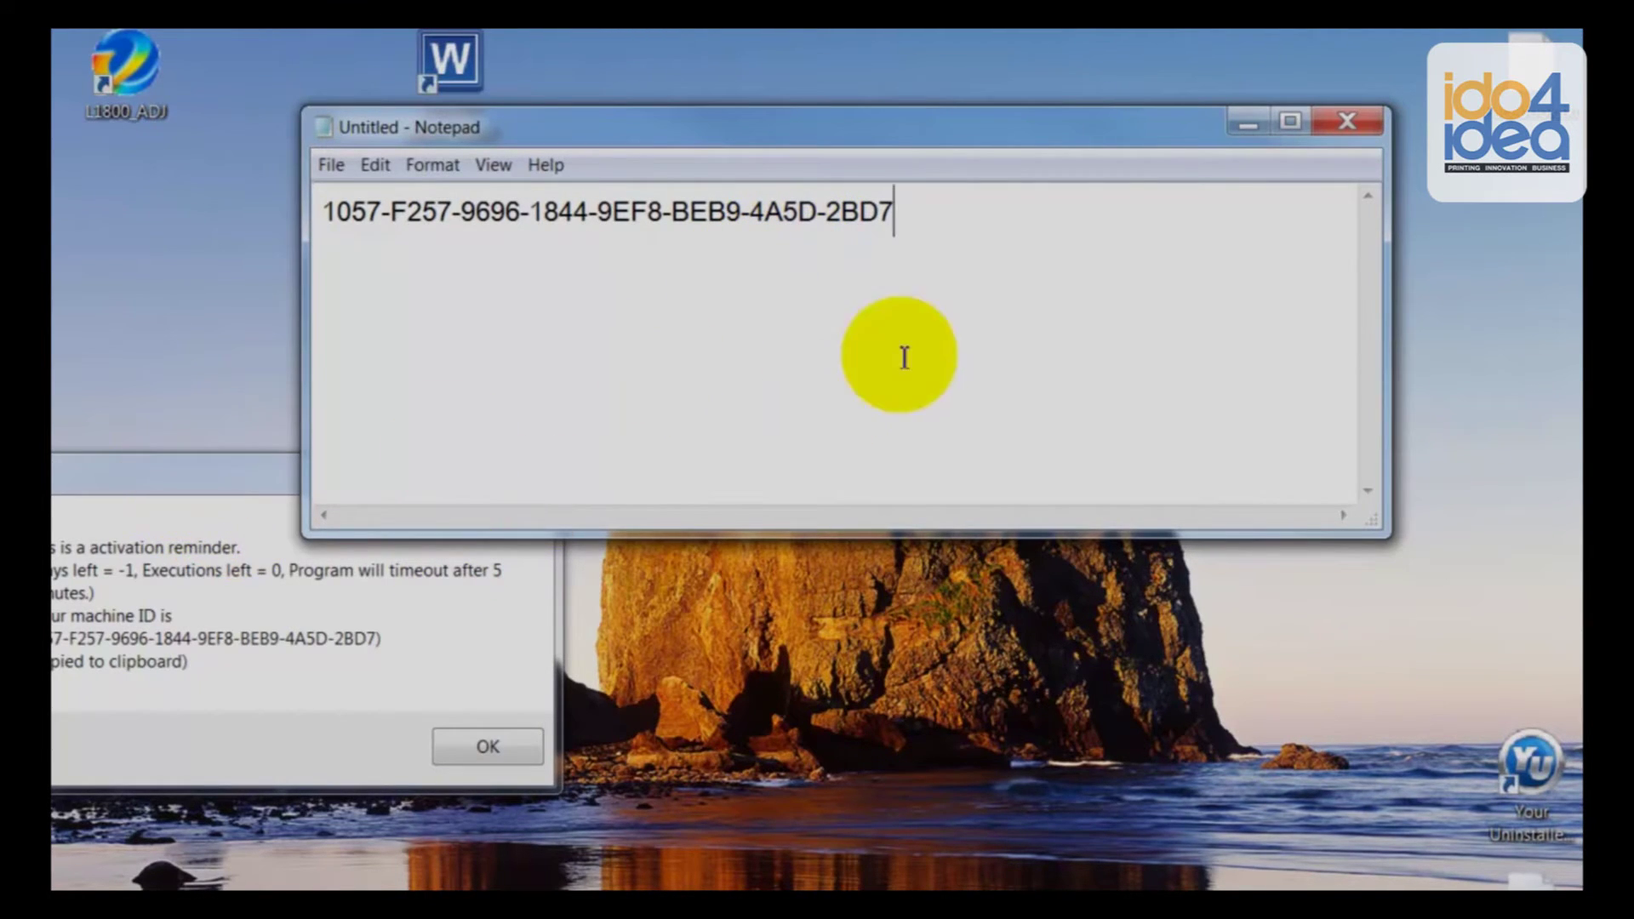
click(1353, 123)
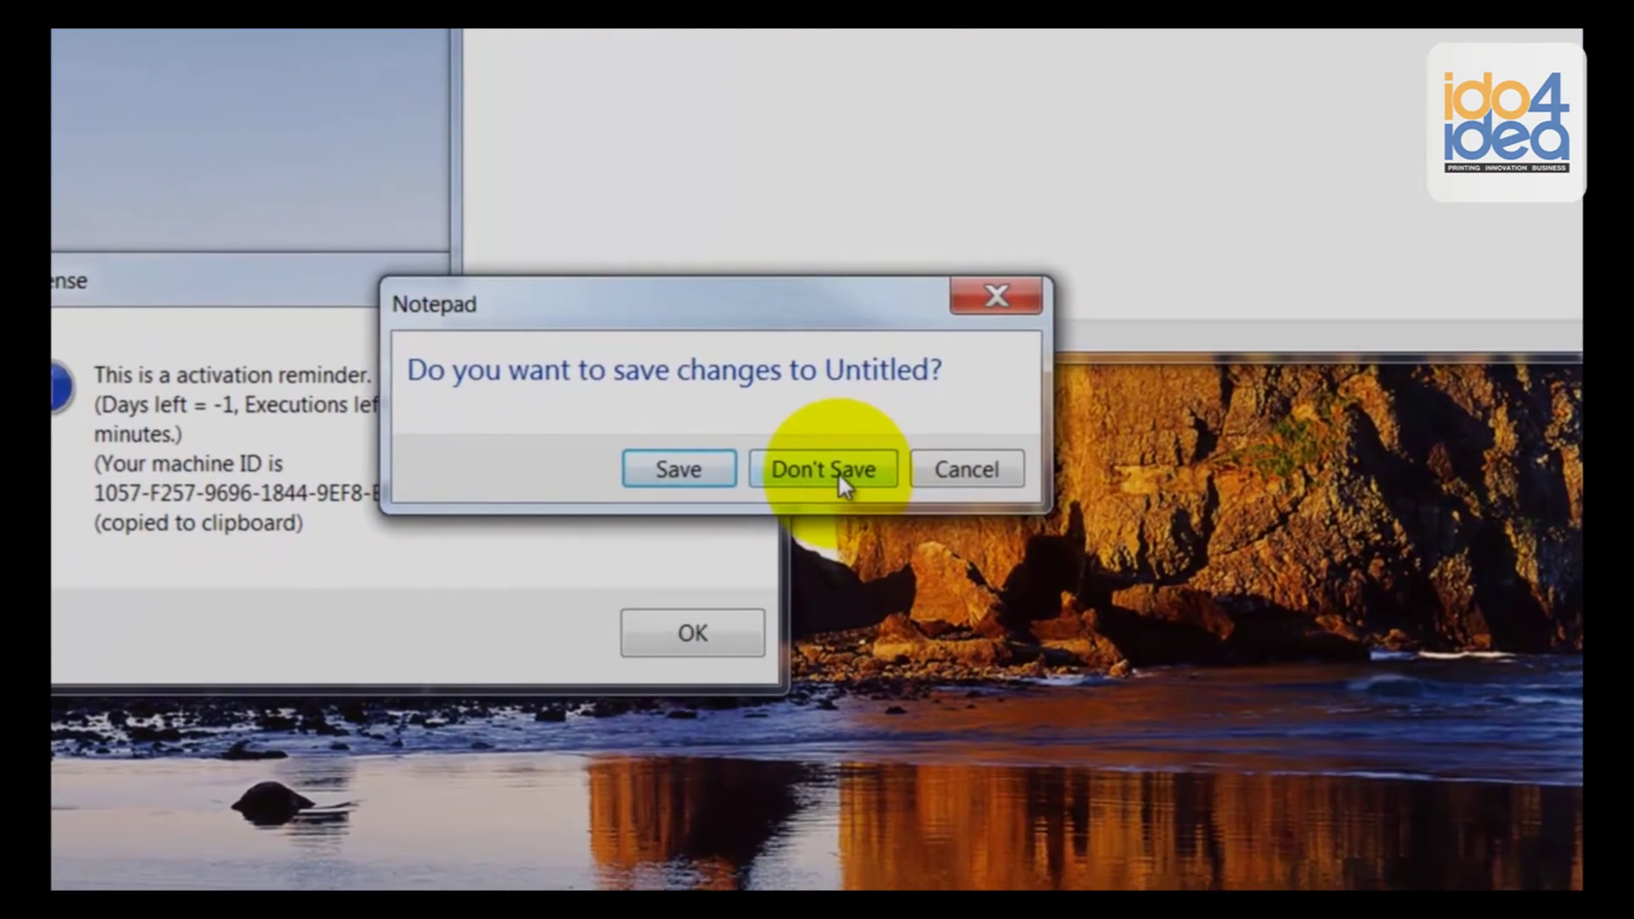
click(837, 471)
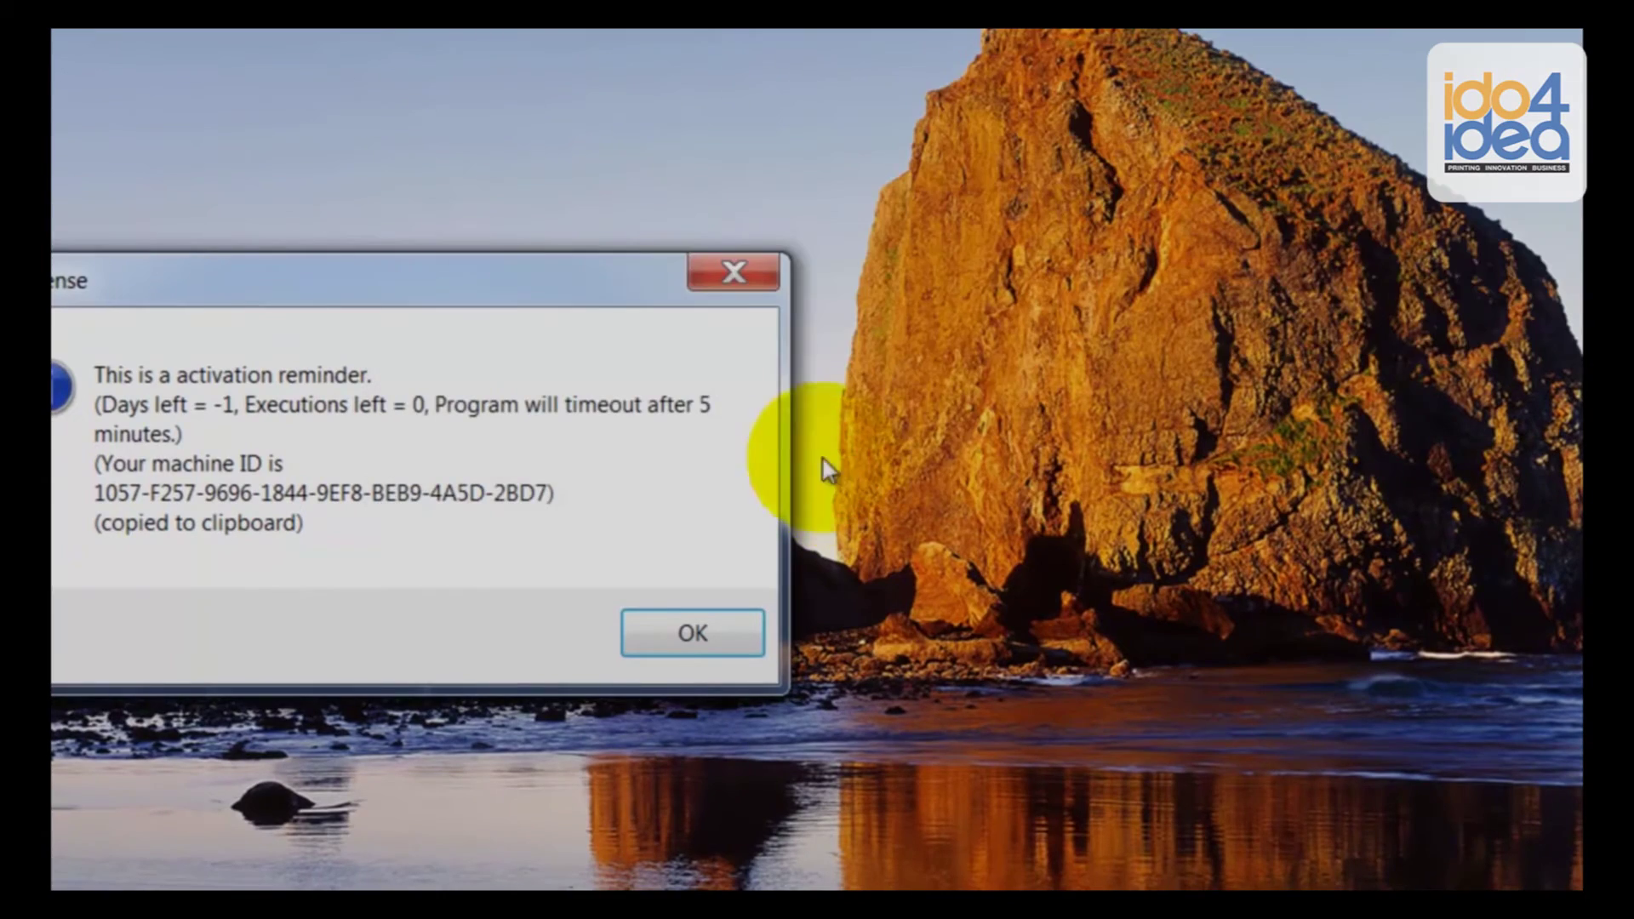
Dismiss the activation reminder and locate regkey.dat in the AcroRIP folder on the C: drive
click(747, 265)
click(1014, 341)
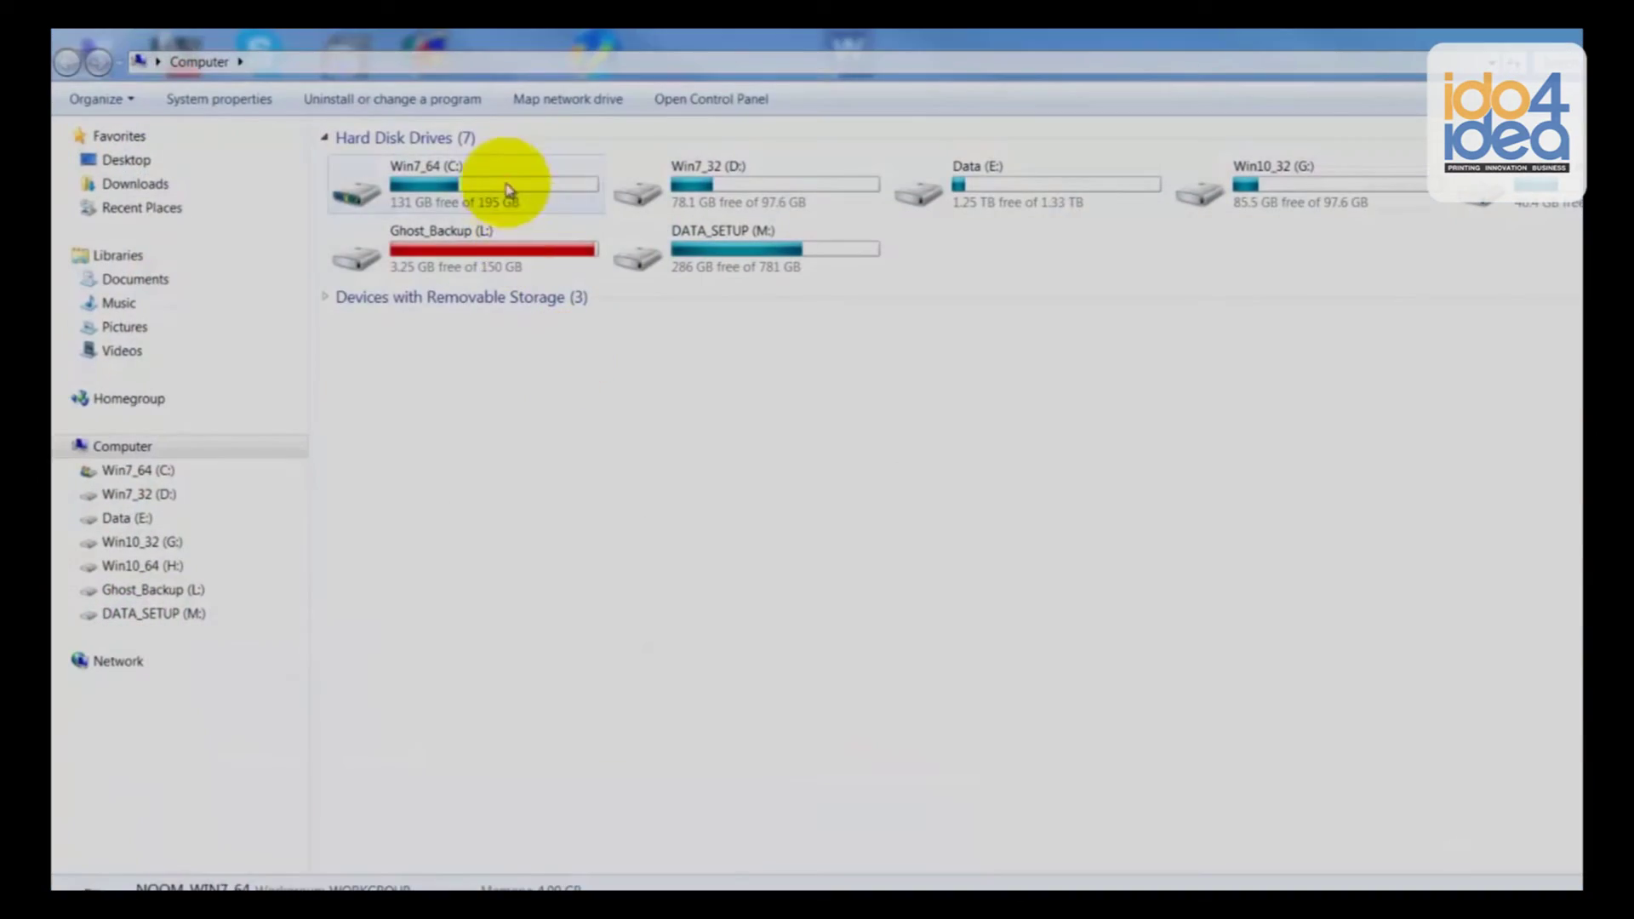
double_click(503, 182)
double_click(451, 468)
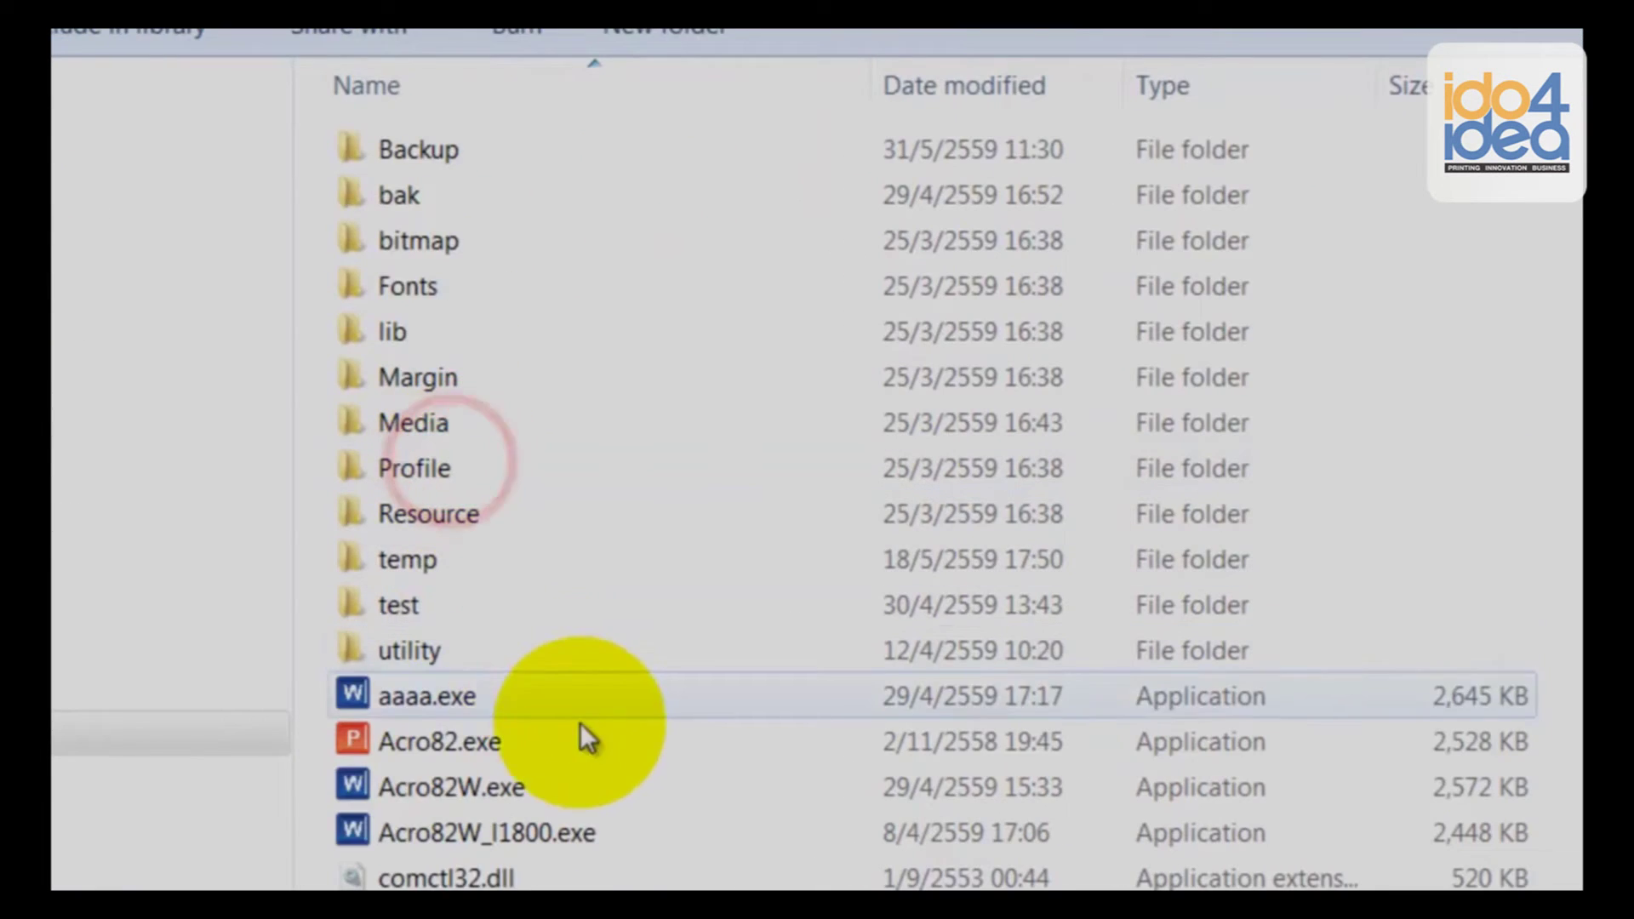
scroll(573, 672, down, 10)
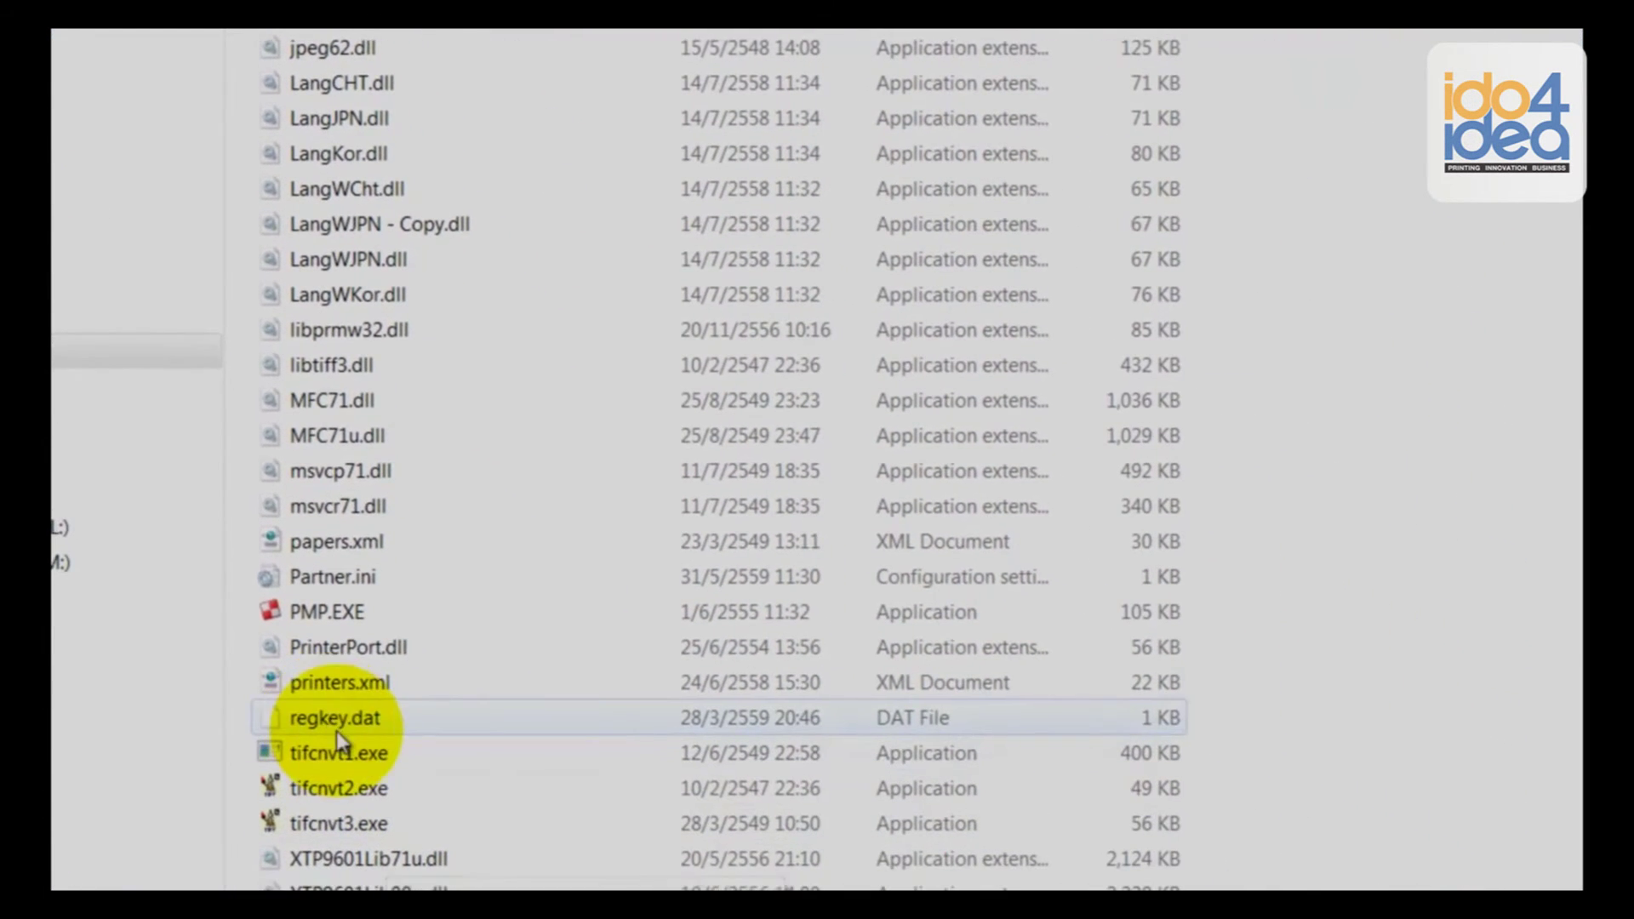
click(331, 720)
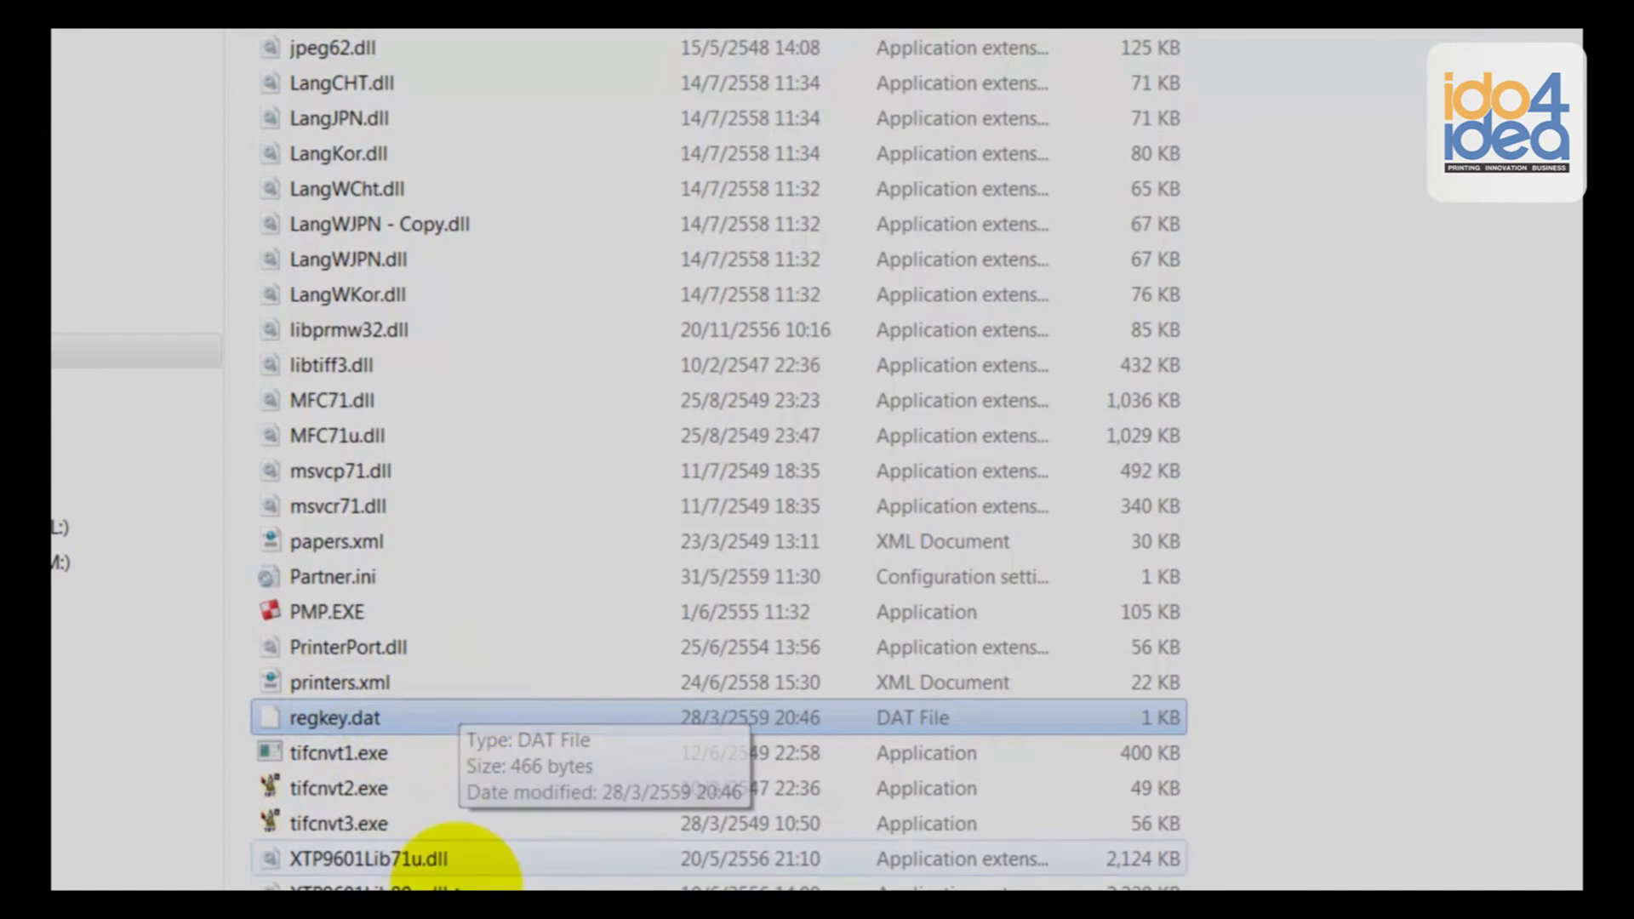
Note Regkey.dat, c:\acrorip and W in a blank Notepad document and discard it without saving
double_click(493, 719)
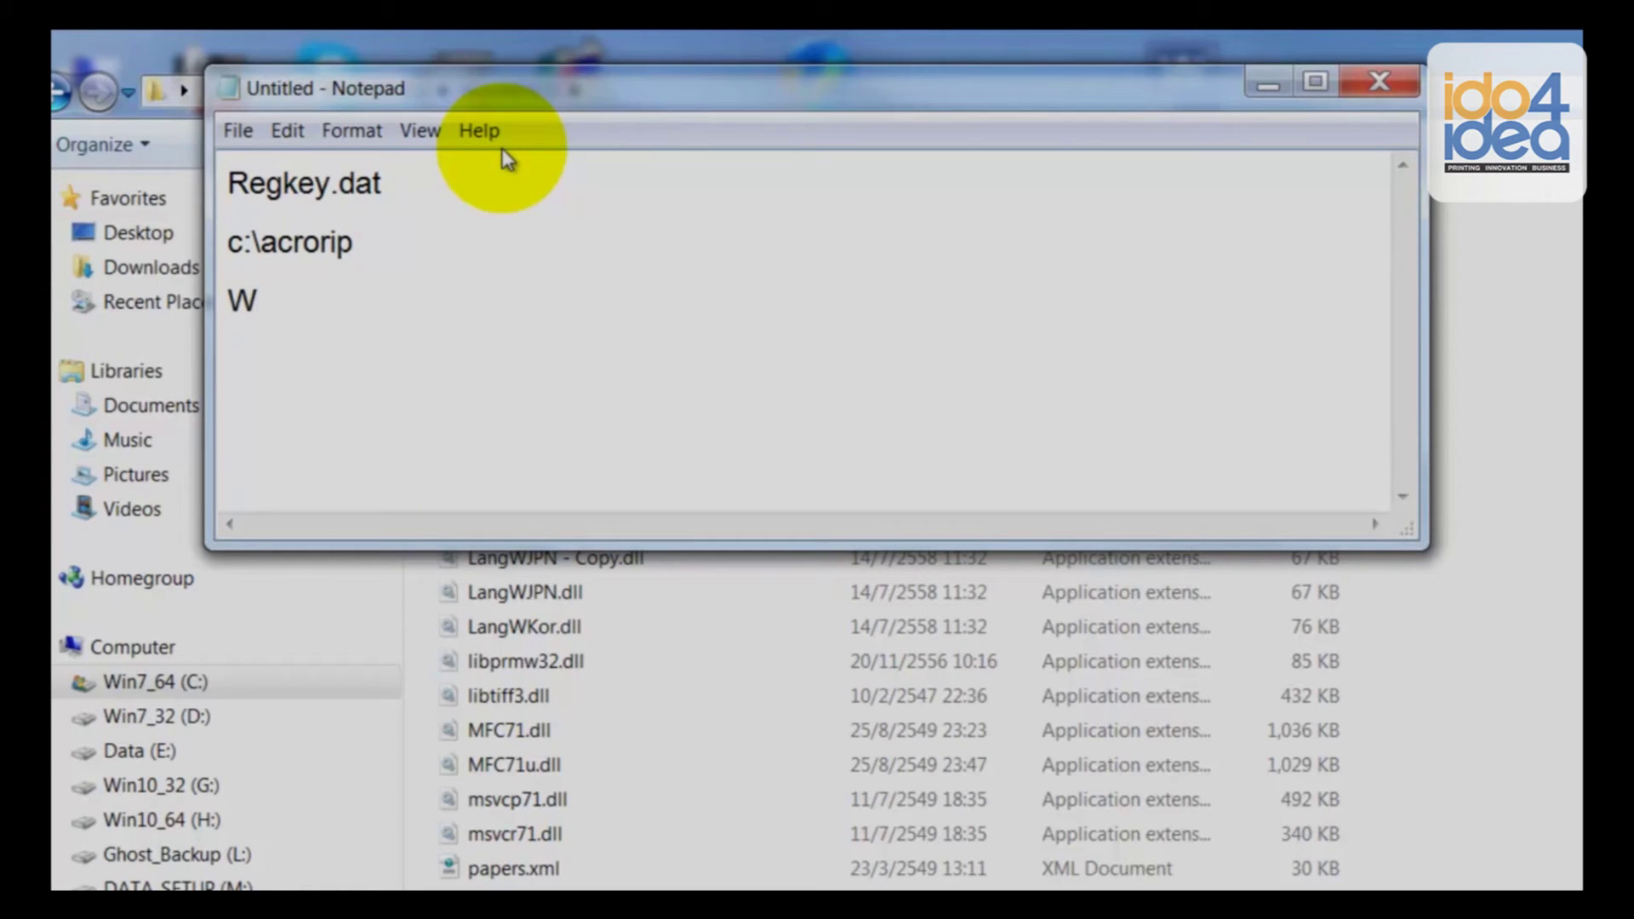
click(1380, 81)
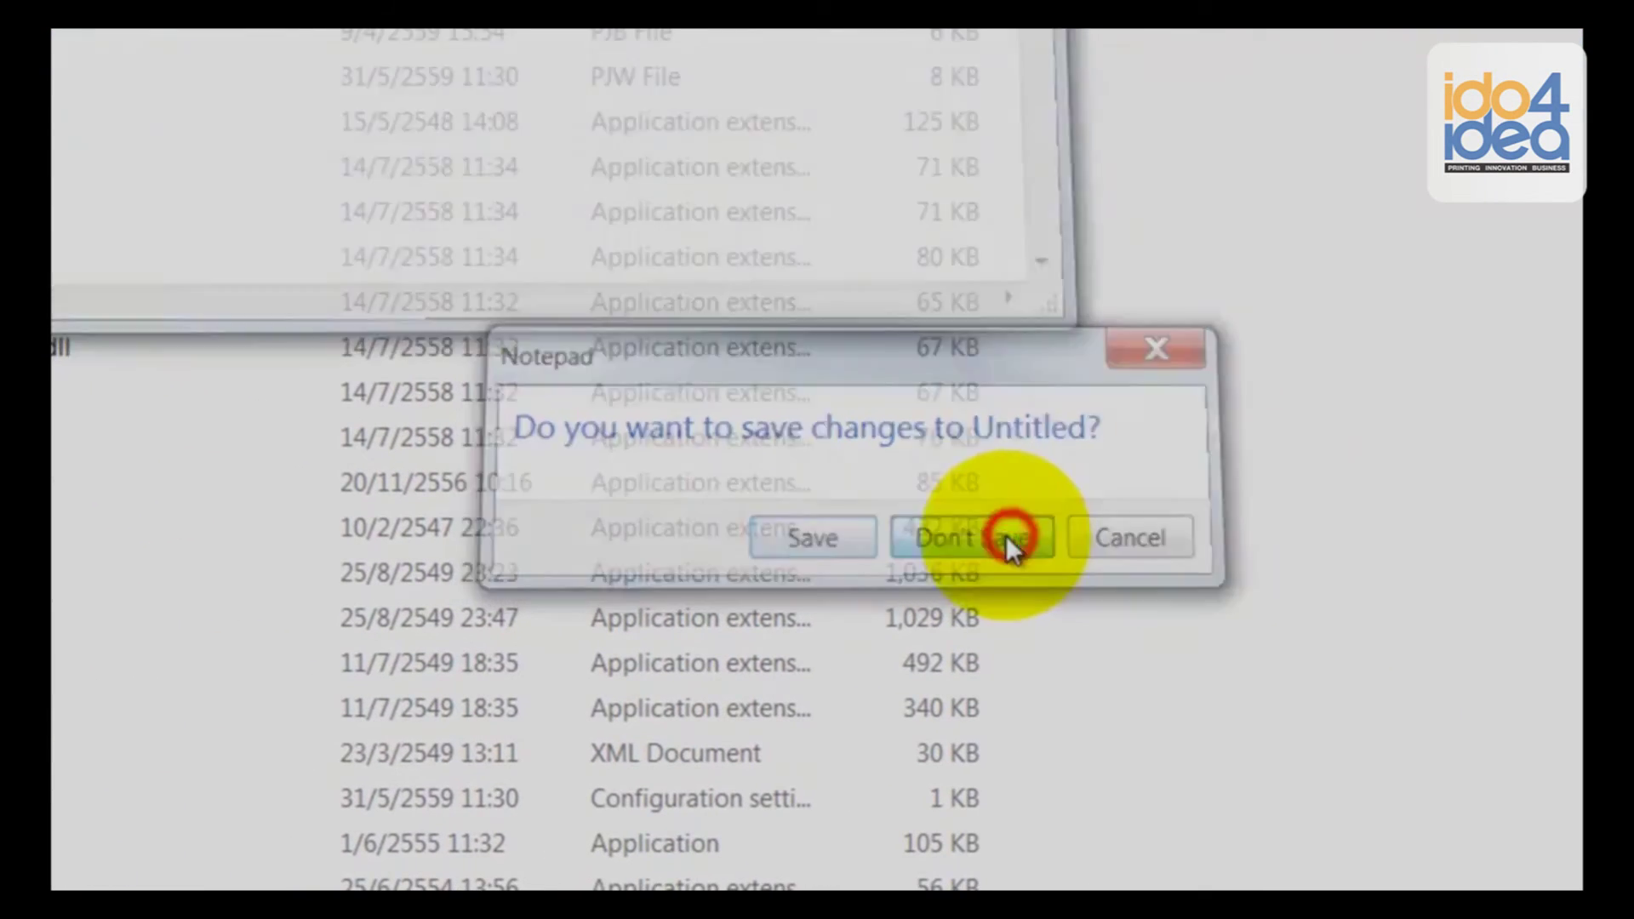
click(1334, 703)
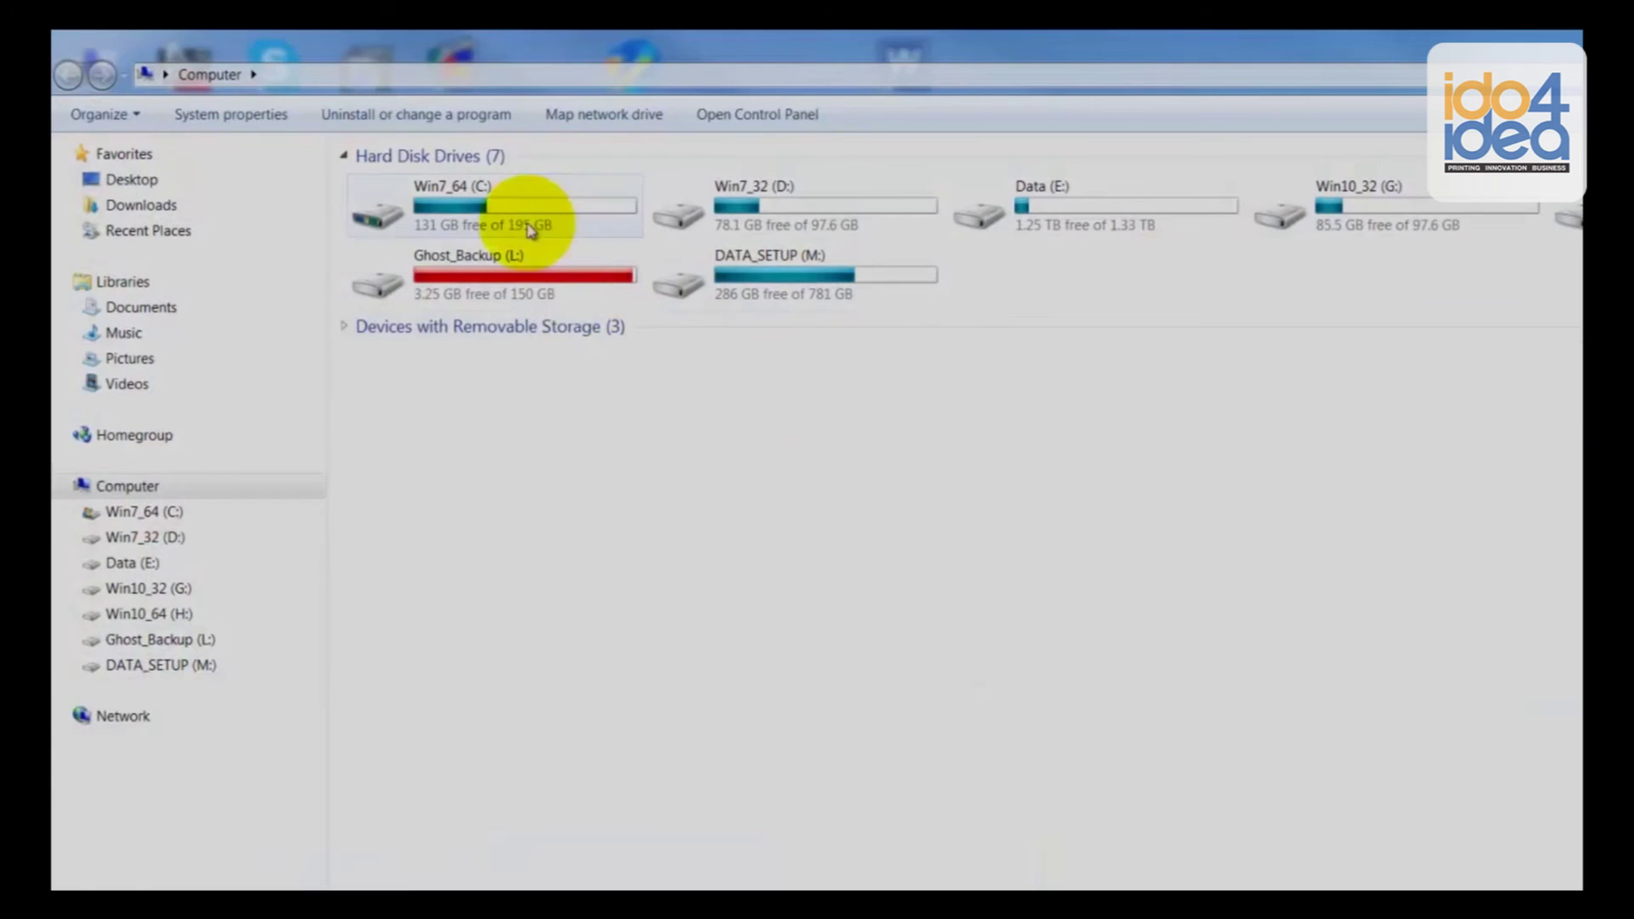
Open the AcroRIP folder on the C: drive and paste the registration key file into it
double_click(529, 228)
double_click(556, 263)
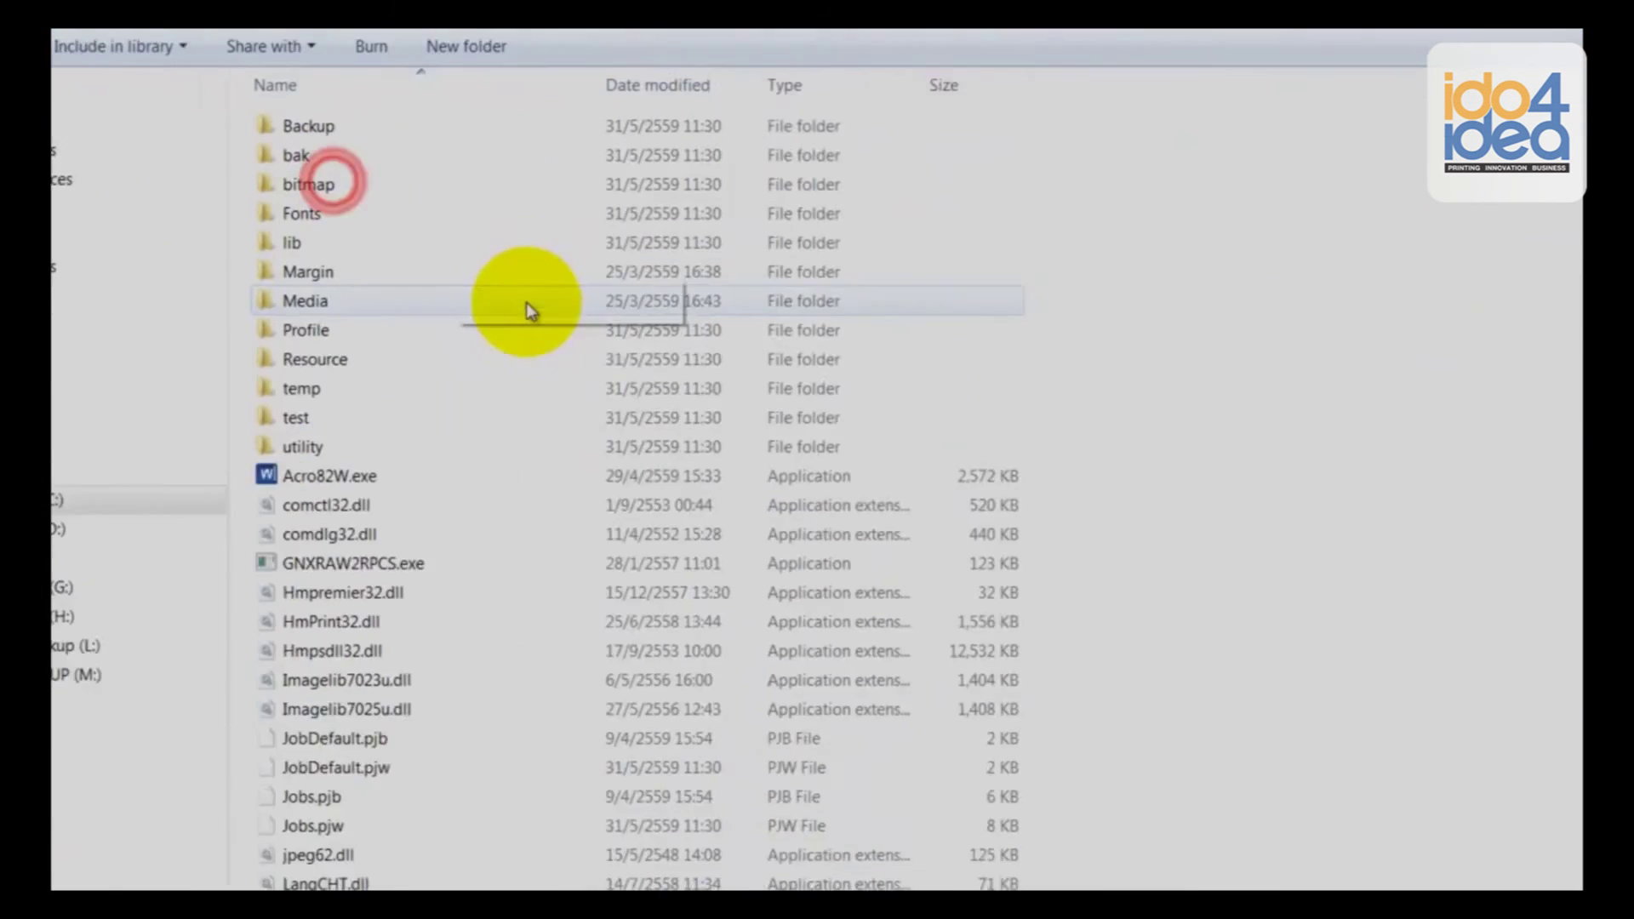
right_click(1122, 411)
click(1211, 567)
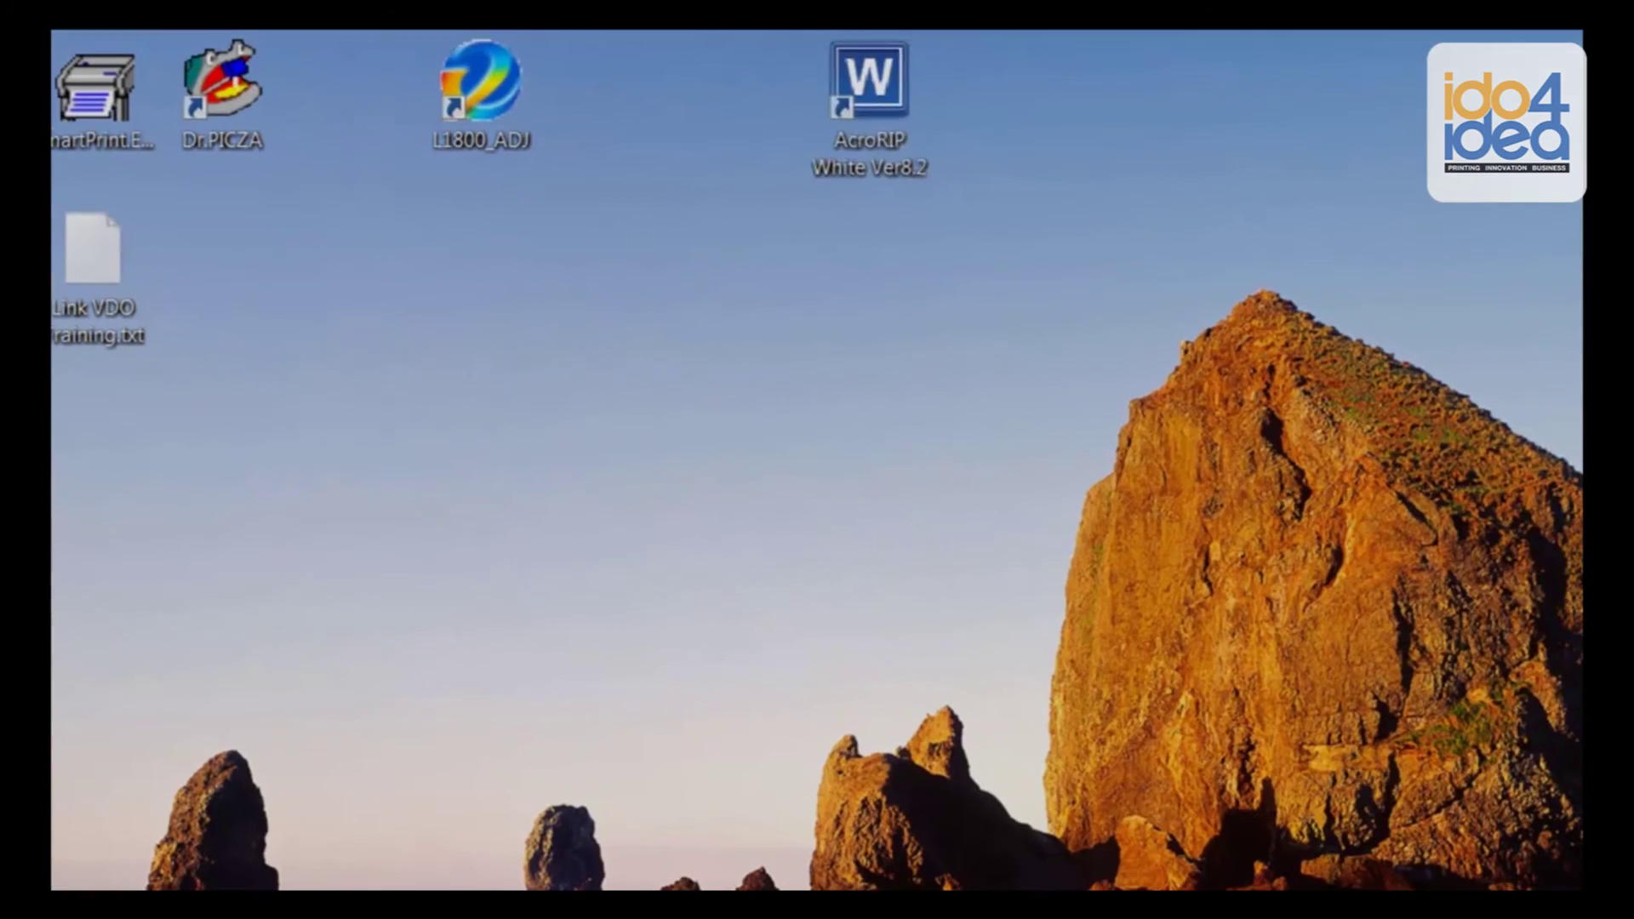
Start AcroRIP White Ver8.2 from its desktop shortcut
click(866, 110)
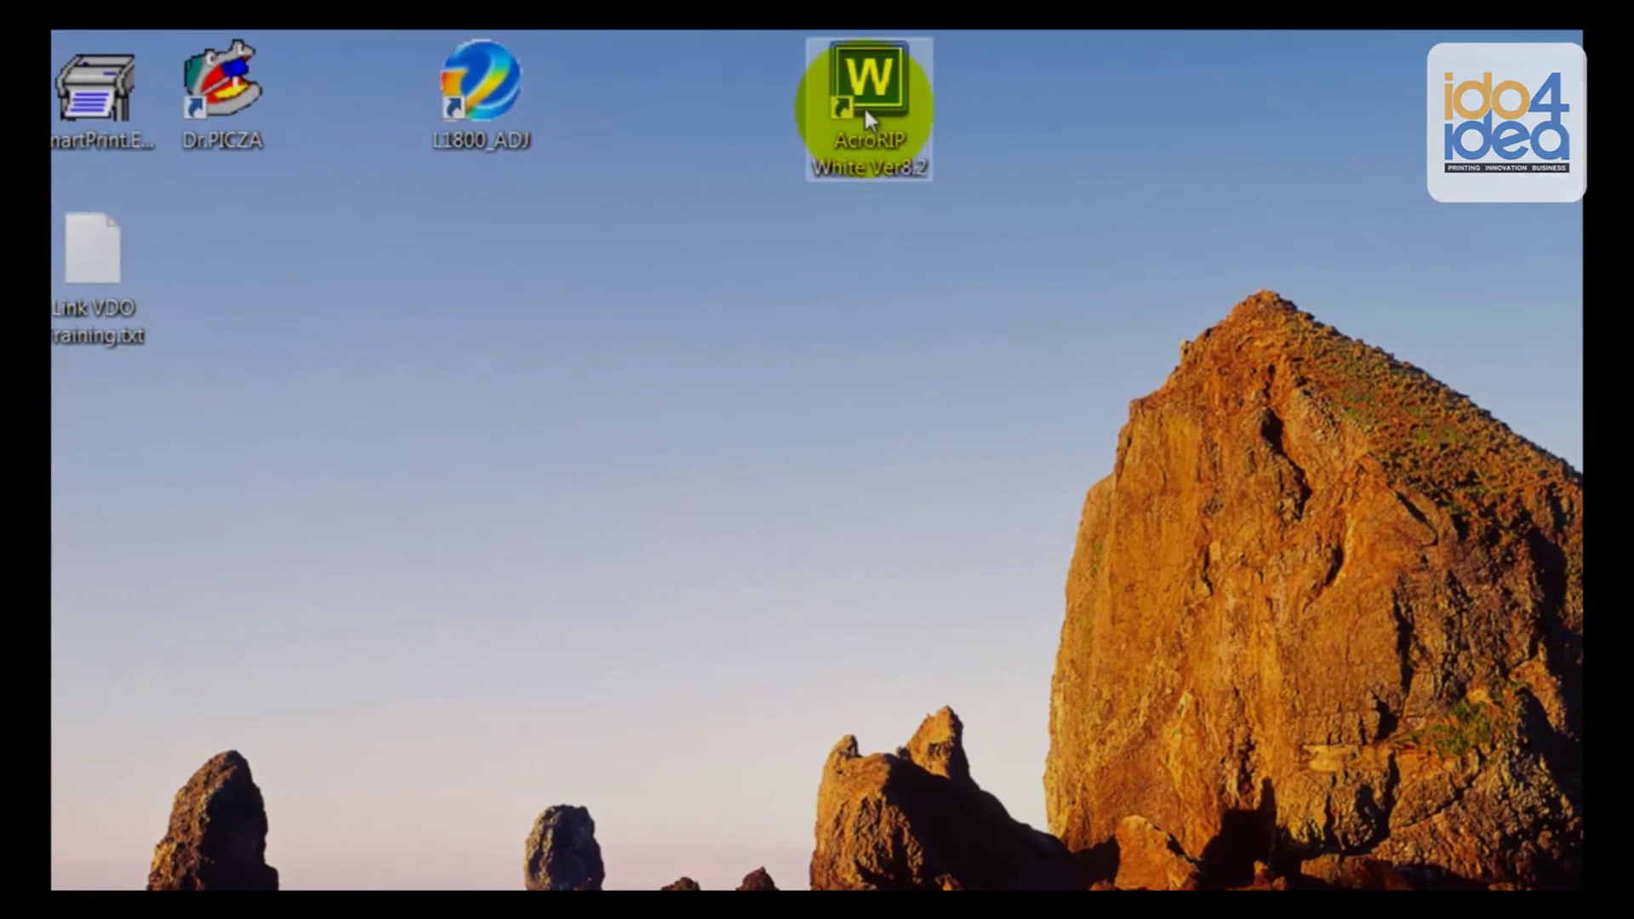